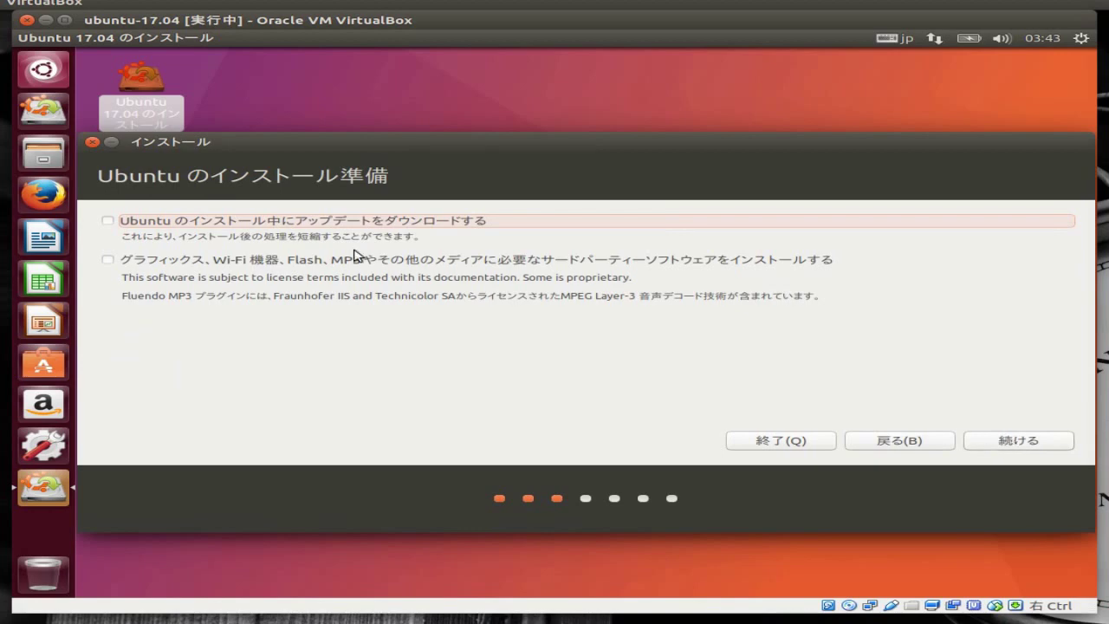
Download updates, erase the disk to install, and keep Tokyo time and Japanese keyboard
click(107, 220)
click(1005, 440)
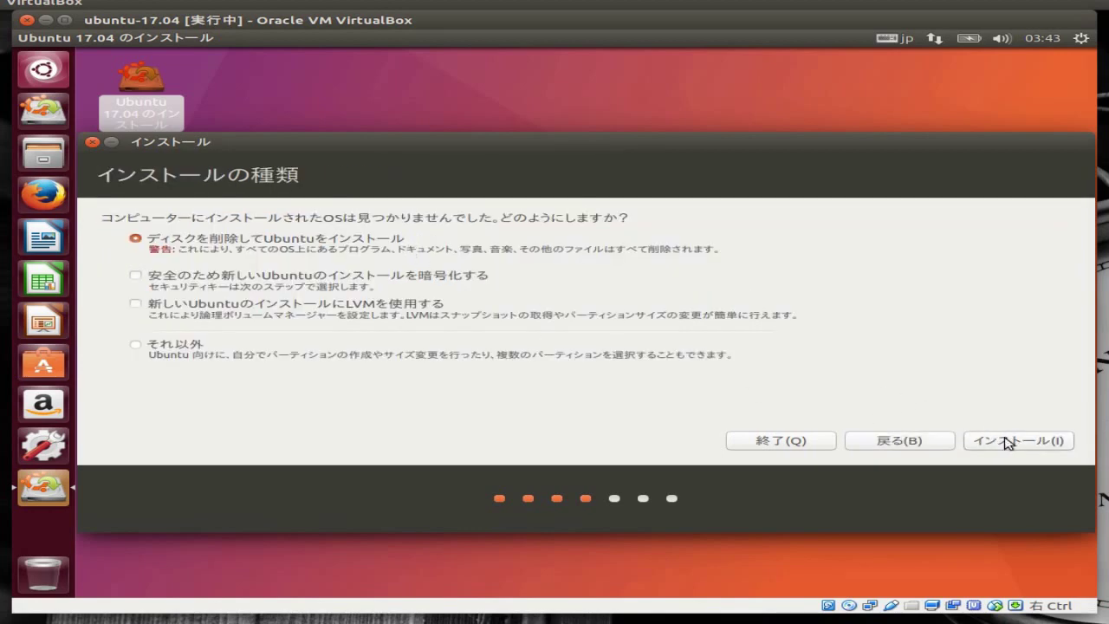
click(1008, 441)
click(892, 410)
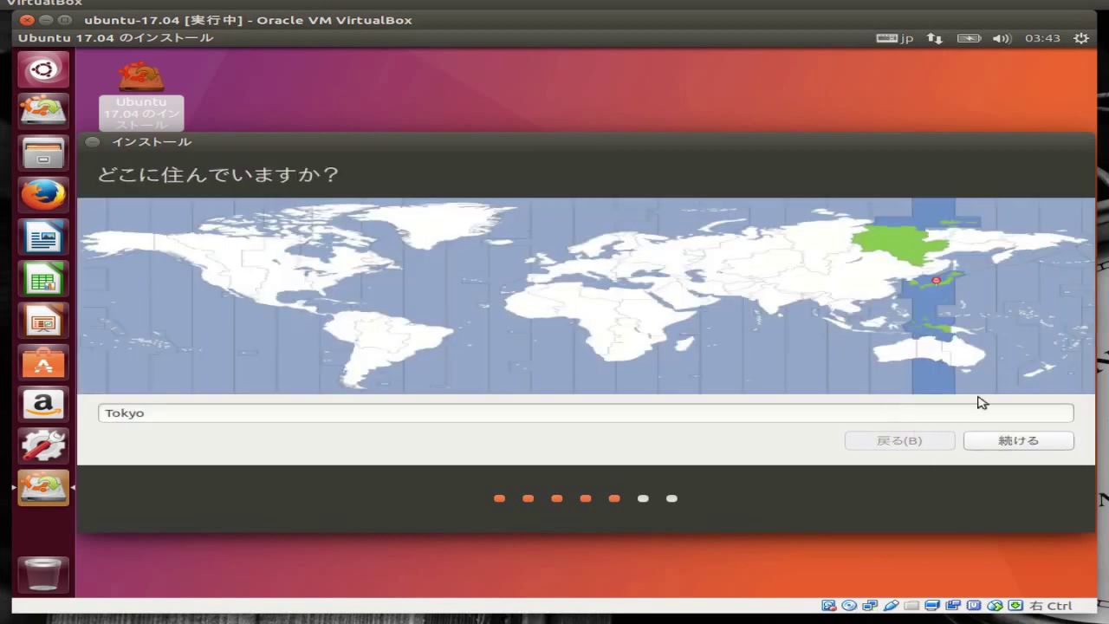
click(1012, 440)
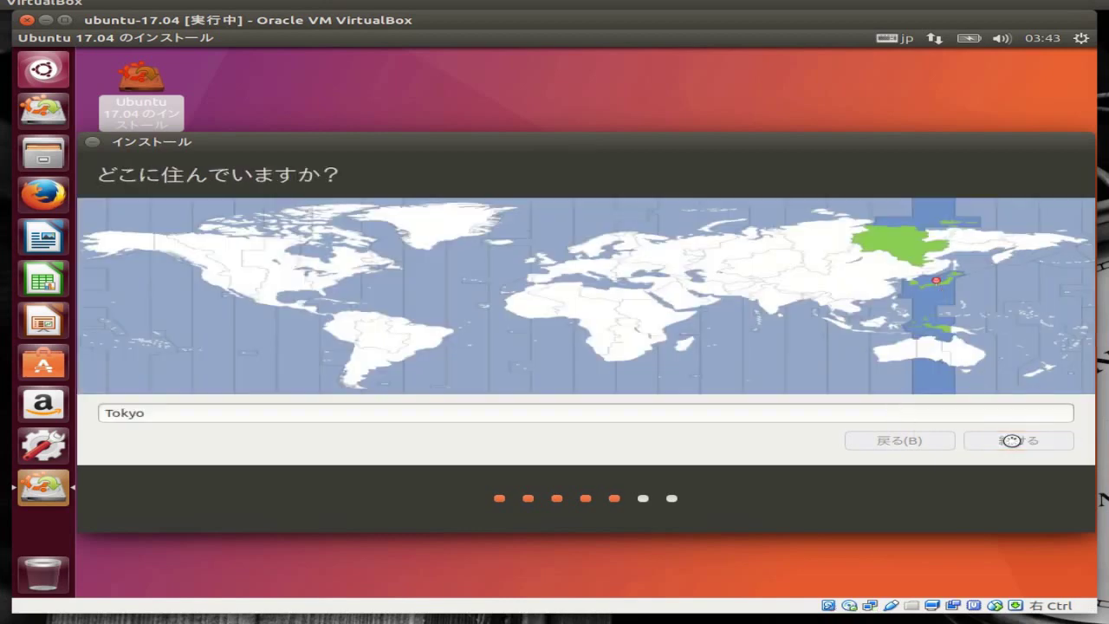
click(1006, 440)
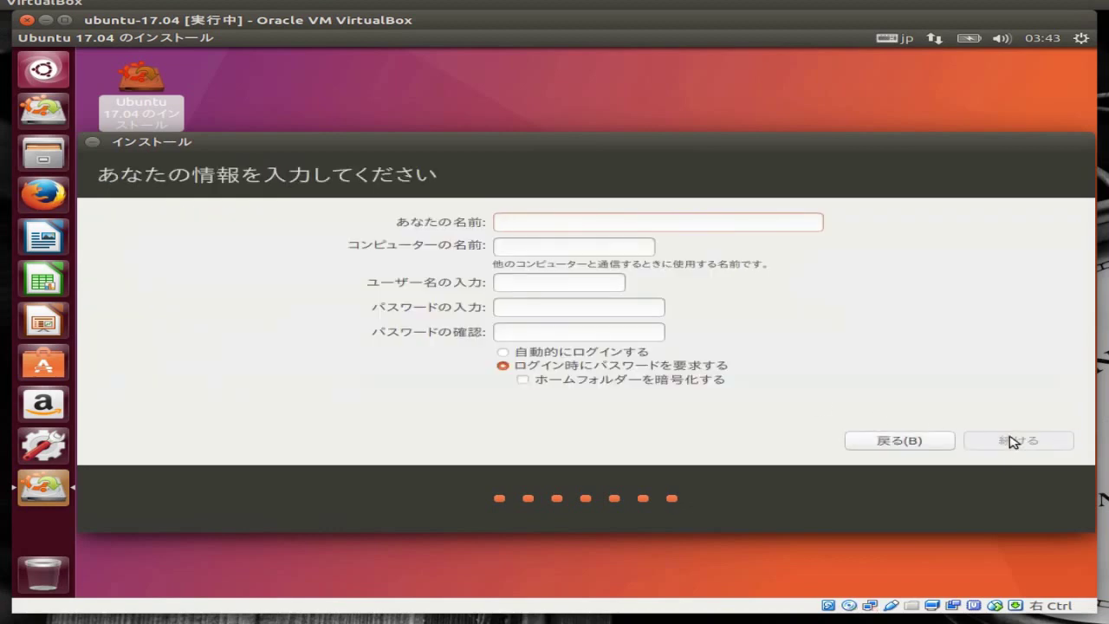
Enter the user's name and trim the computer name to its short form
text(vineuser)
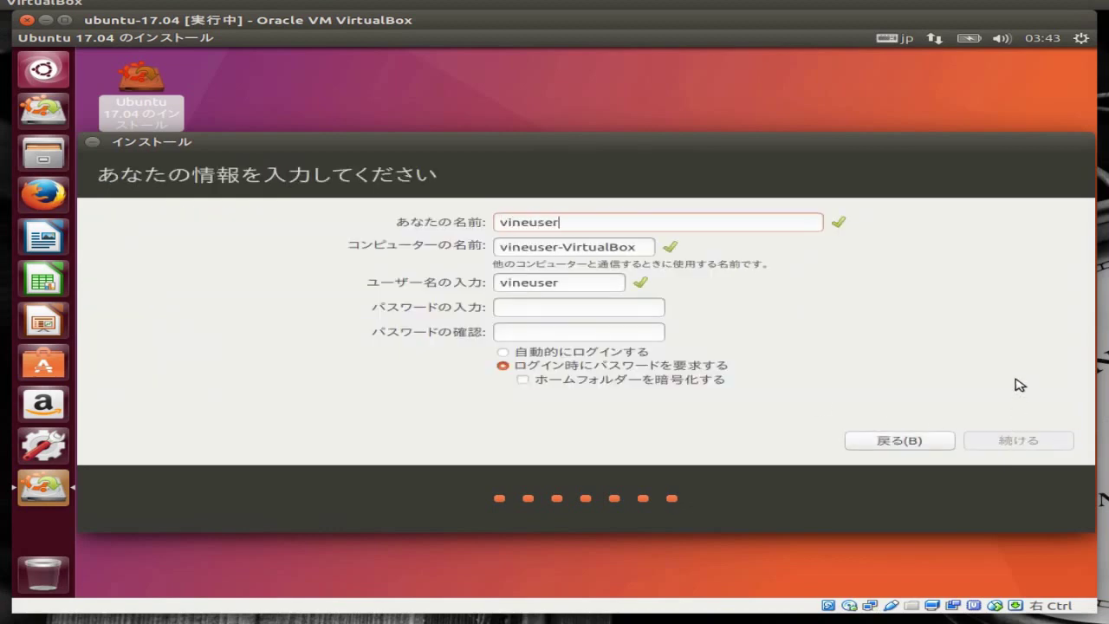
click(648, 246)
key(BackSpace)
key(BackSpace)
key(Left)
key(BackSpace)
key(BackSpace)
key(BackSpace)
key(BackSpace)
key(BackSpace)
key(BackSpace)
Set and confirm the account password, choose automatic login, and start the installation
click(634, 306)
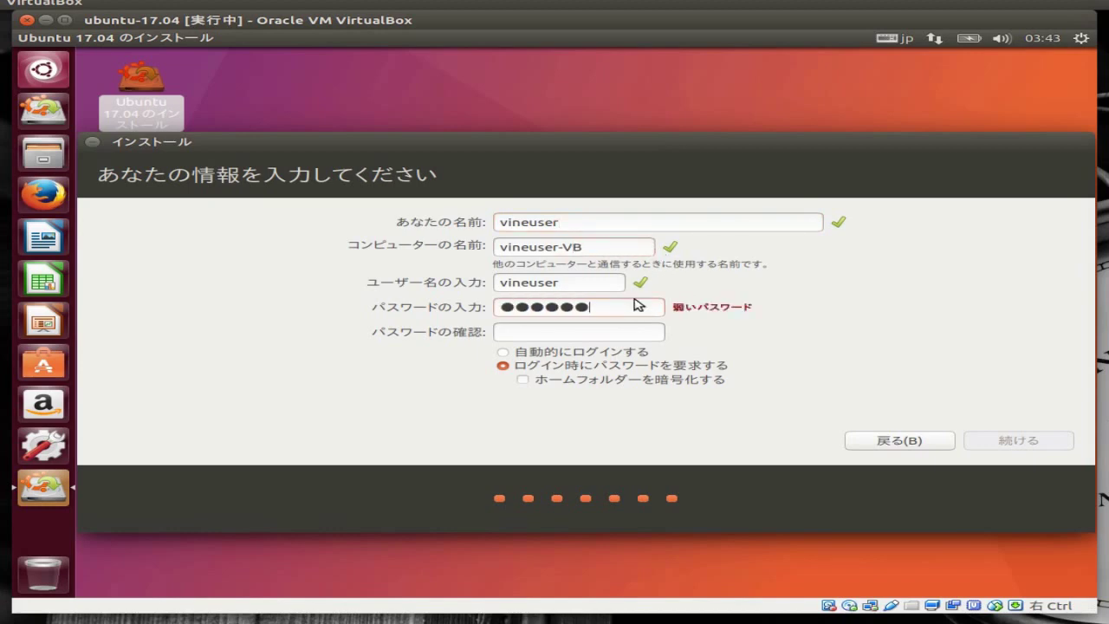
click(585, 336)
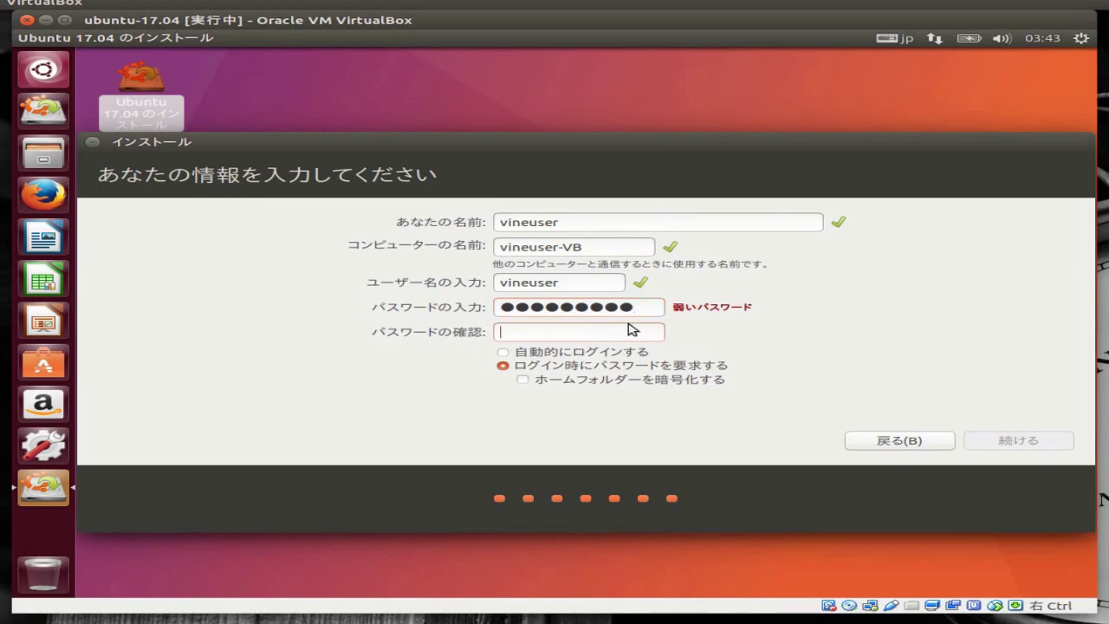
drag(640, 307, 471, 310)
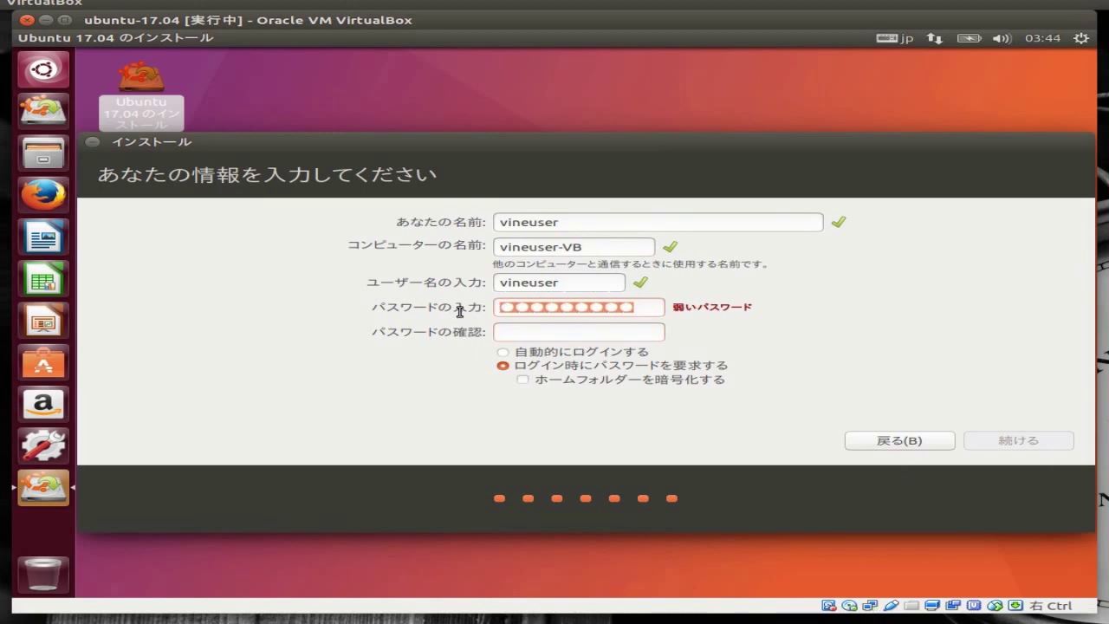
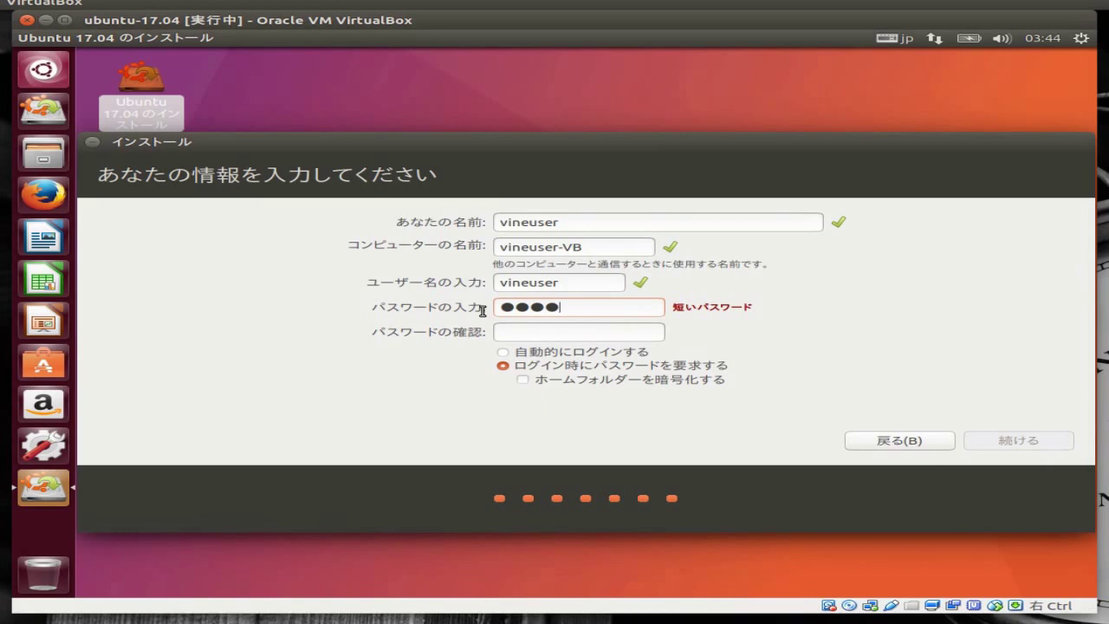
click(527, 332)
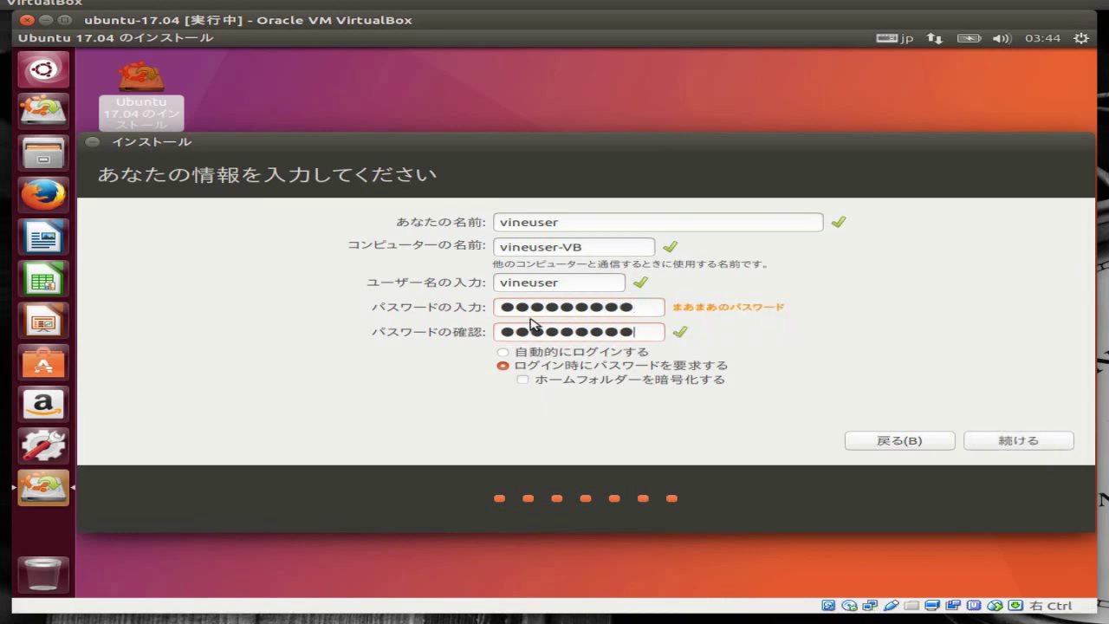
click(503, 352)
click(1007, 440)
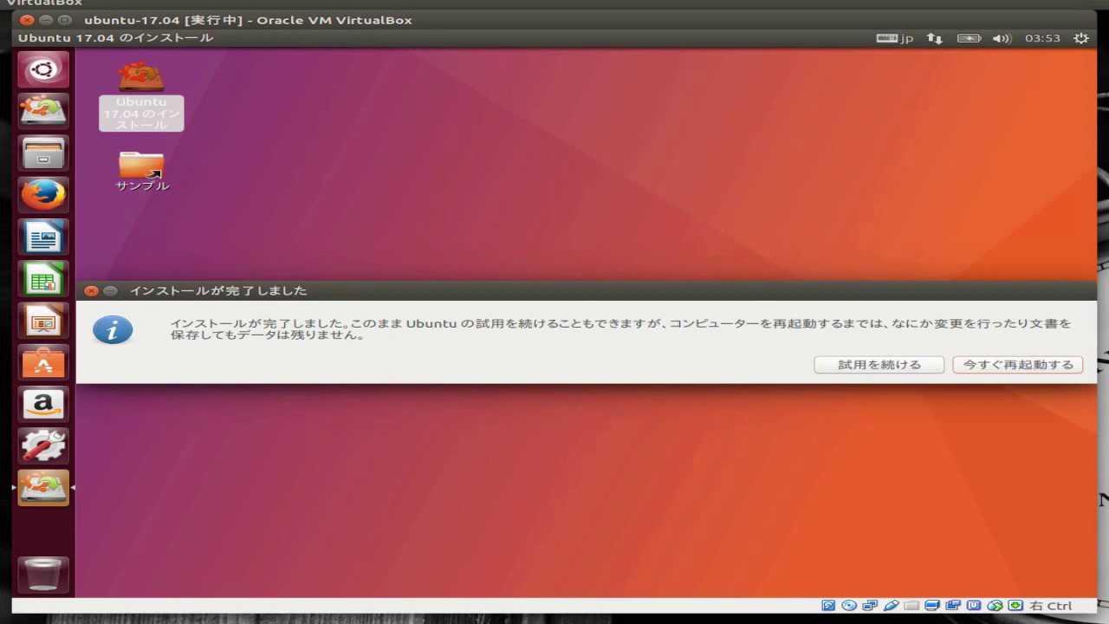
Restart now to boot into the newly installed Ubuntu 17.04 desktop
click(1030, 363)
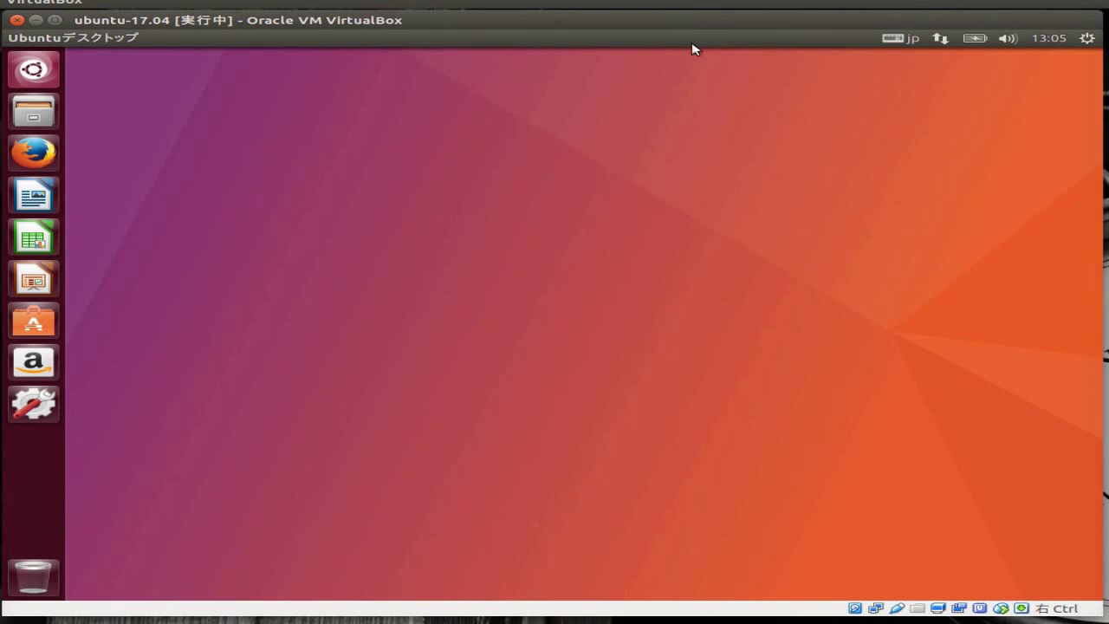
Open Firefox, browse its Bookmarks and other menus, close it, and launch LibreOffice Calc
click(37, 156)
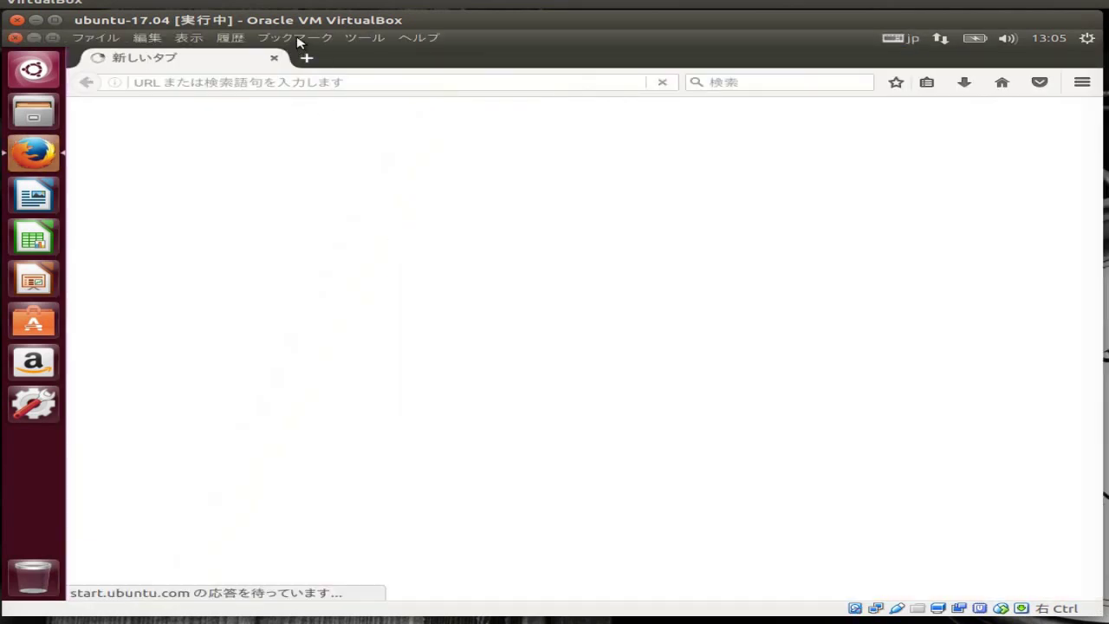
click(298, 38)
mouse_move(230, 41)
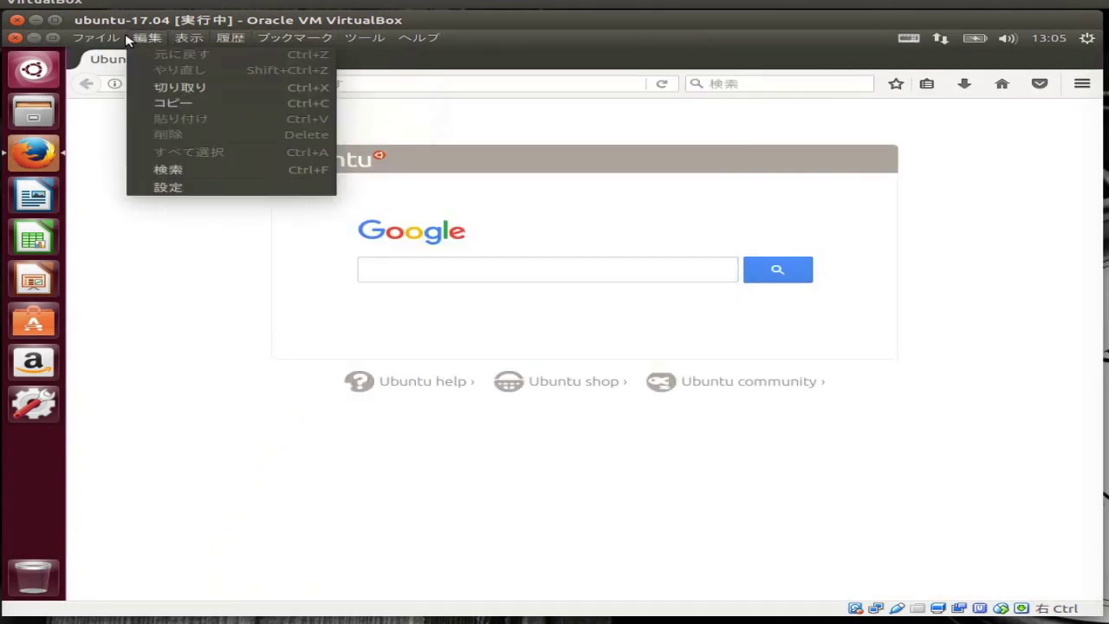
mouse_move(279, 43)
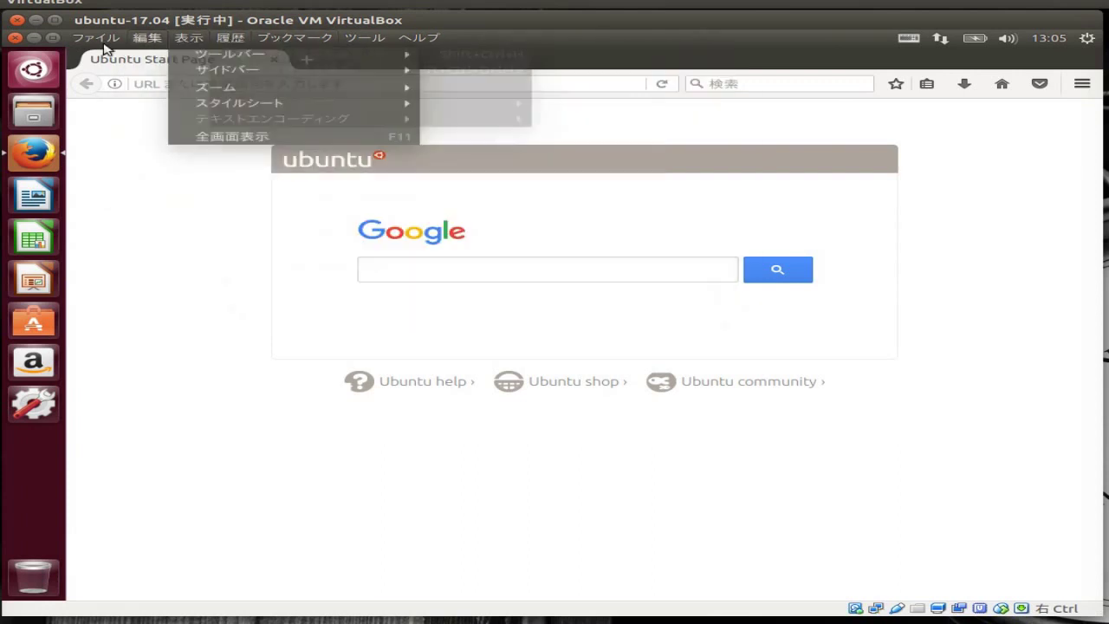
click(26, 65)
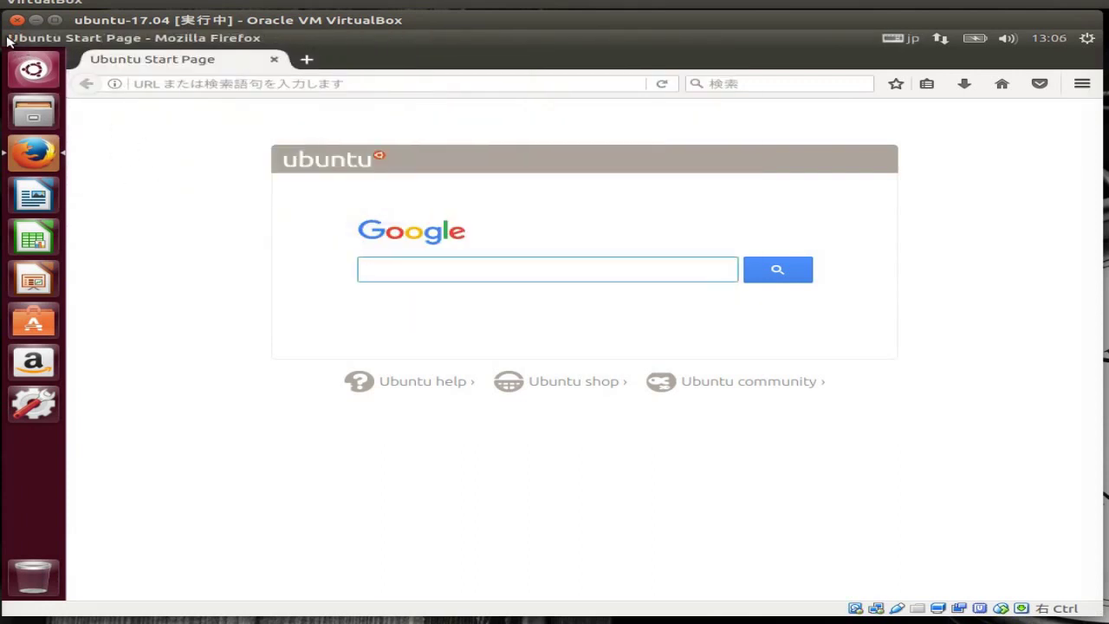
click(12, 38)
click(35, 236)
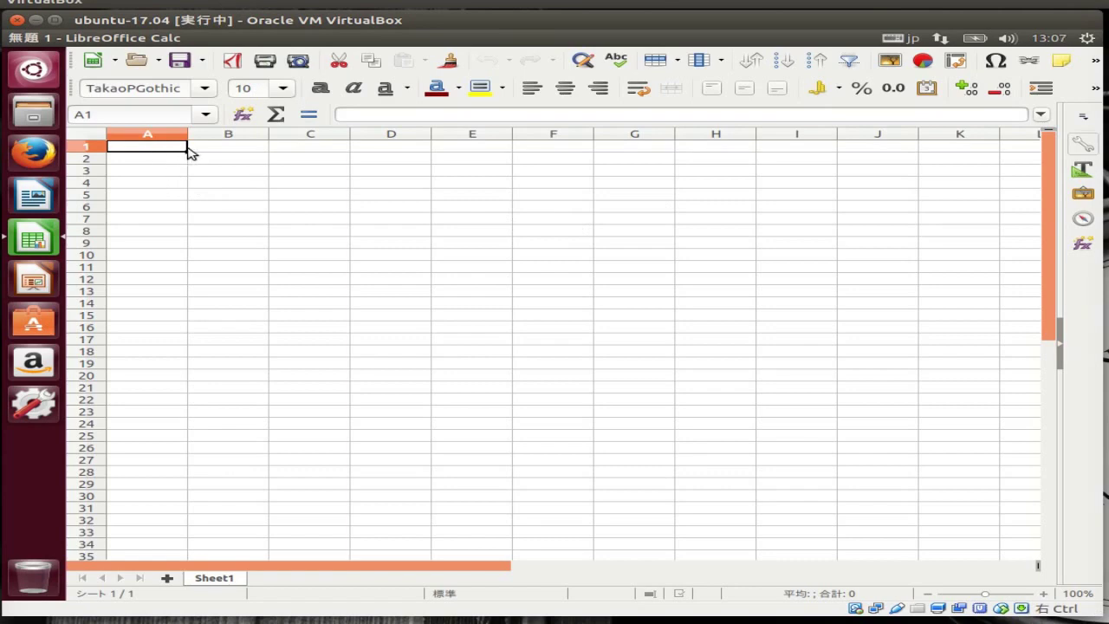
Enter =RAND() in A1, try decimal, Number and Percent formats, and fill it across A1:F17 as plain decimals
text(=rand())
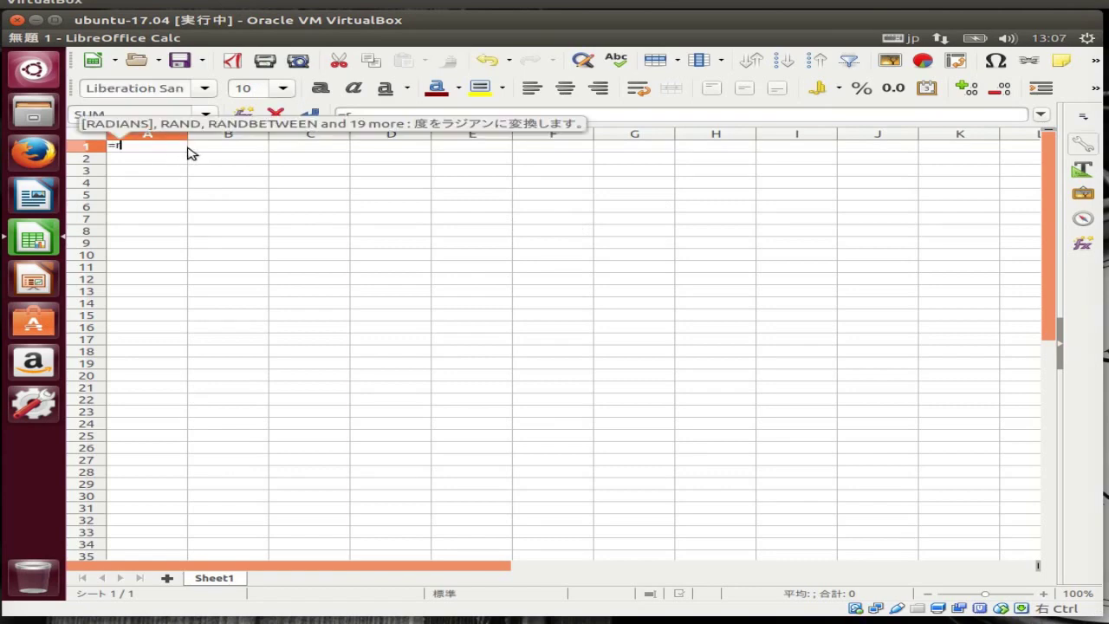
key(Return)
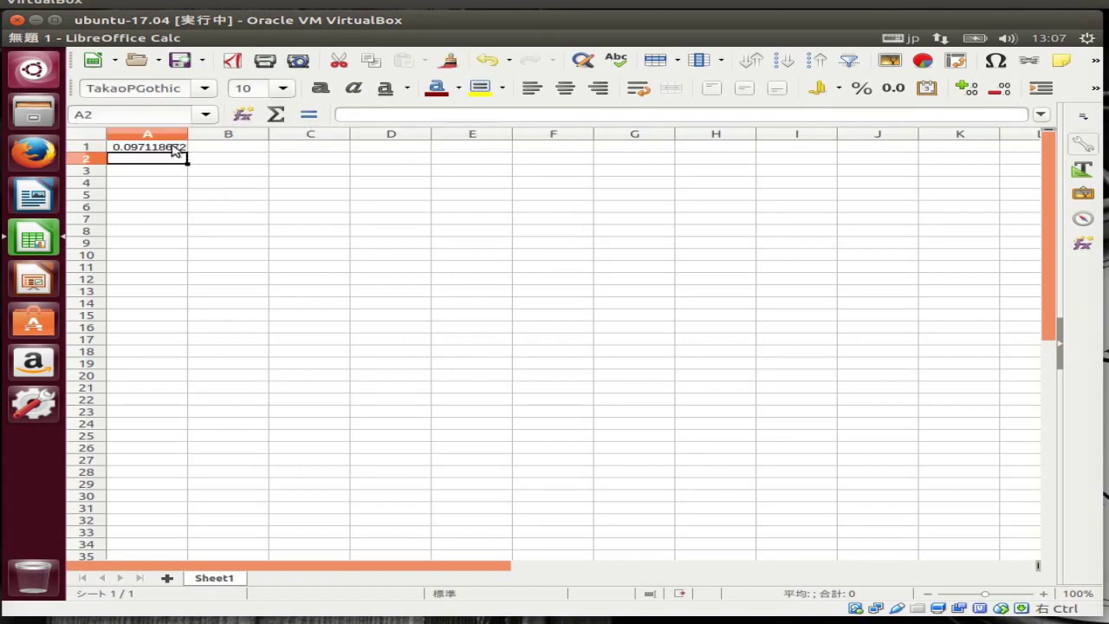
click(178, 147)
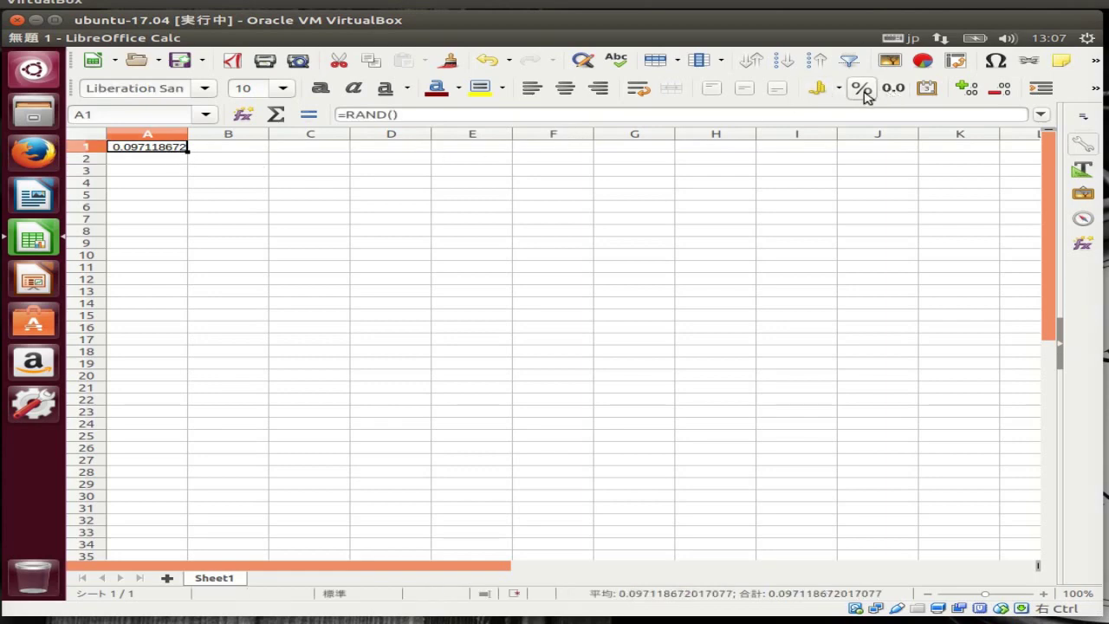
click(1002, 91)
click(1003, 90)
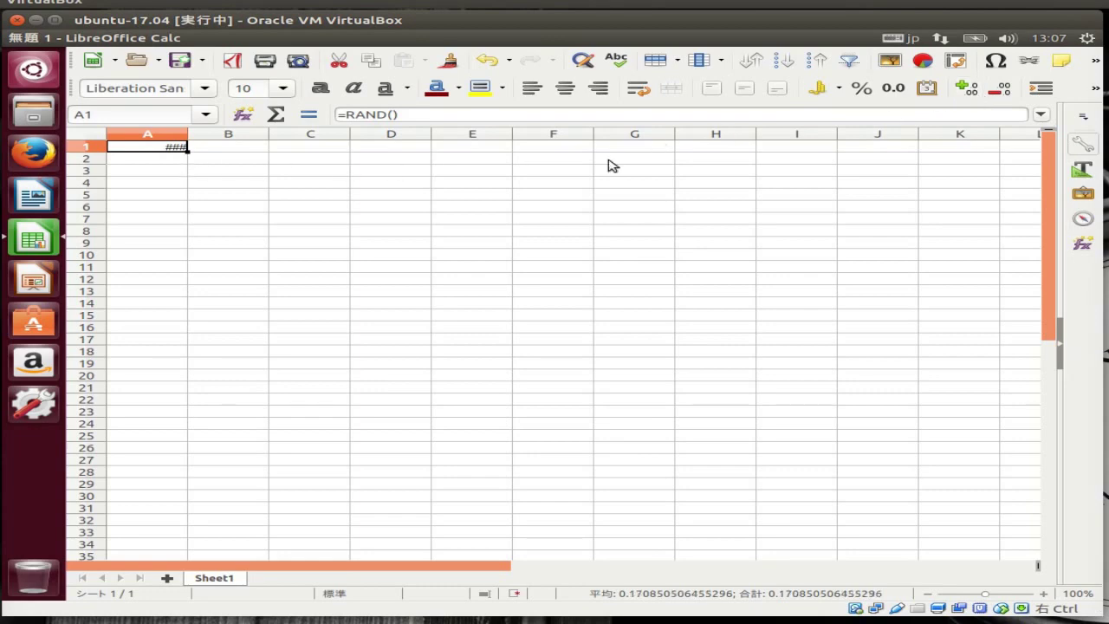
click(893, 89)
click(857, 92)
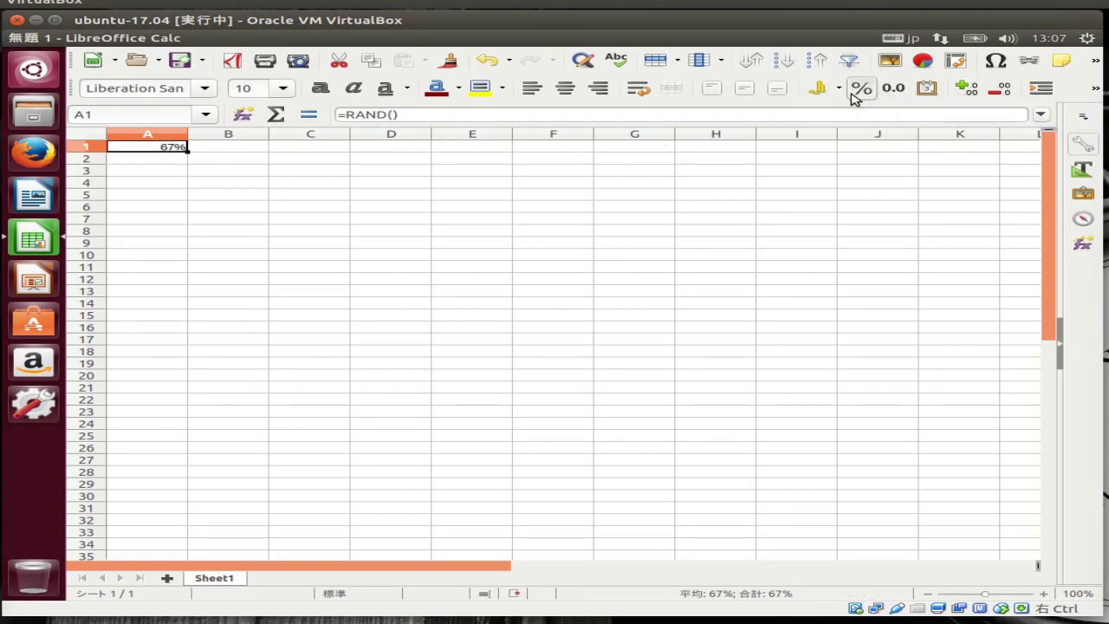
drag(187, 150, 569, 362)
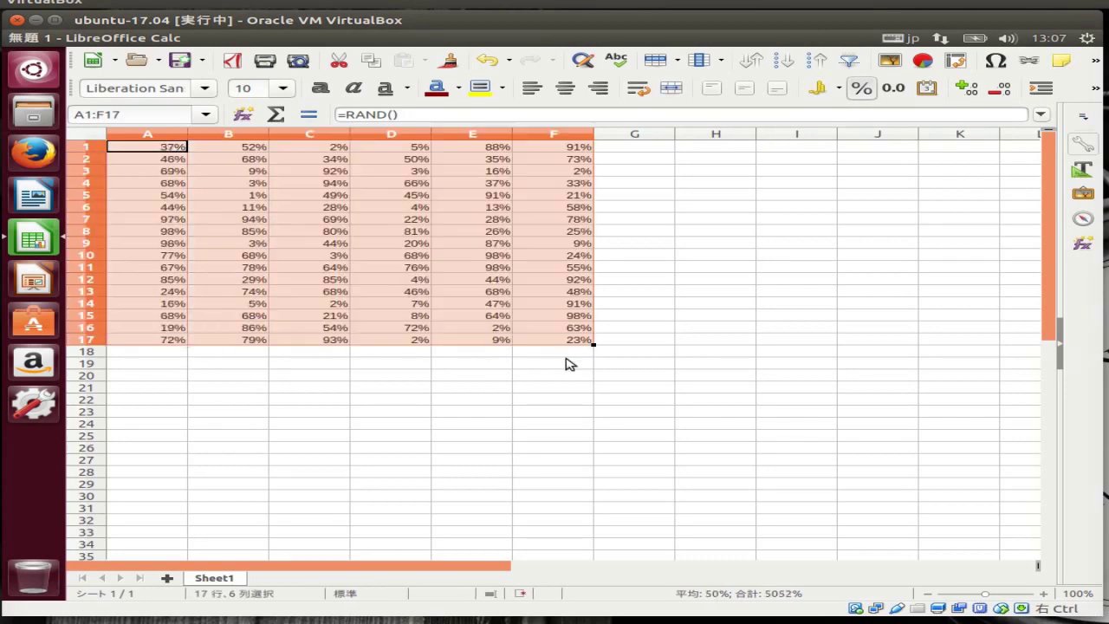
click(856, 88)
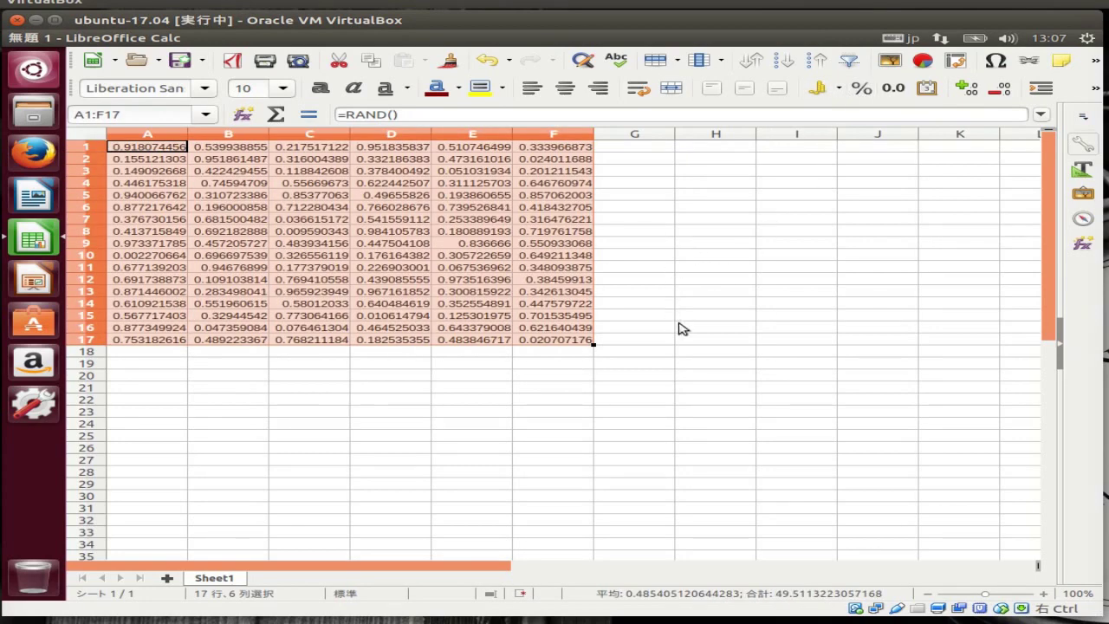
Enter =AVERAGE(A1:F17) in cell H17
click(716, 339)
text(=AVER)
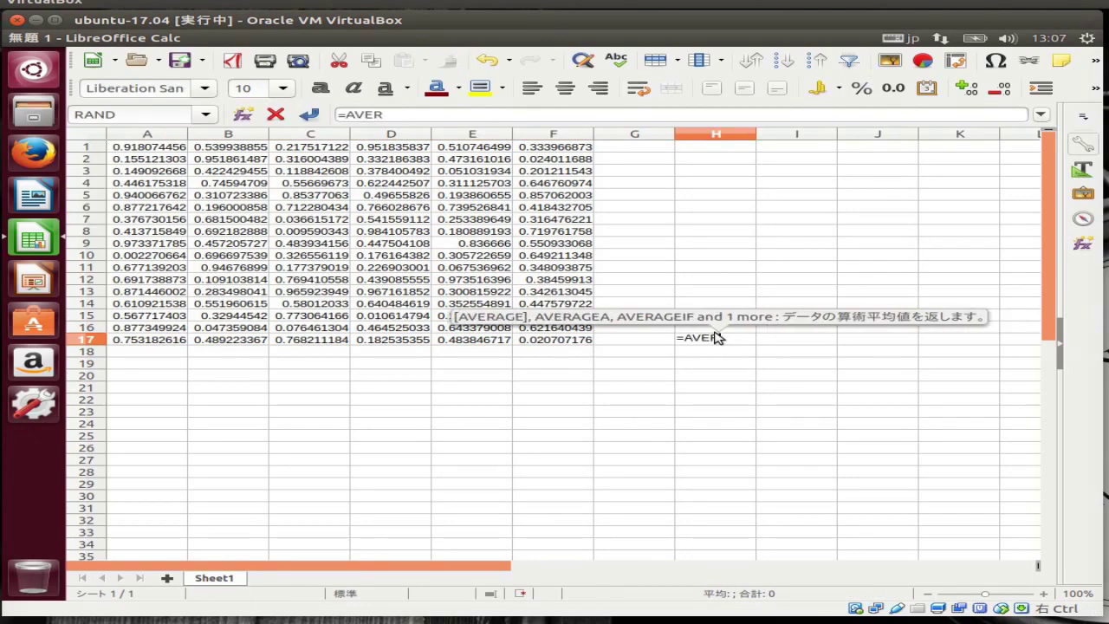
key(Return)
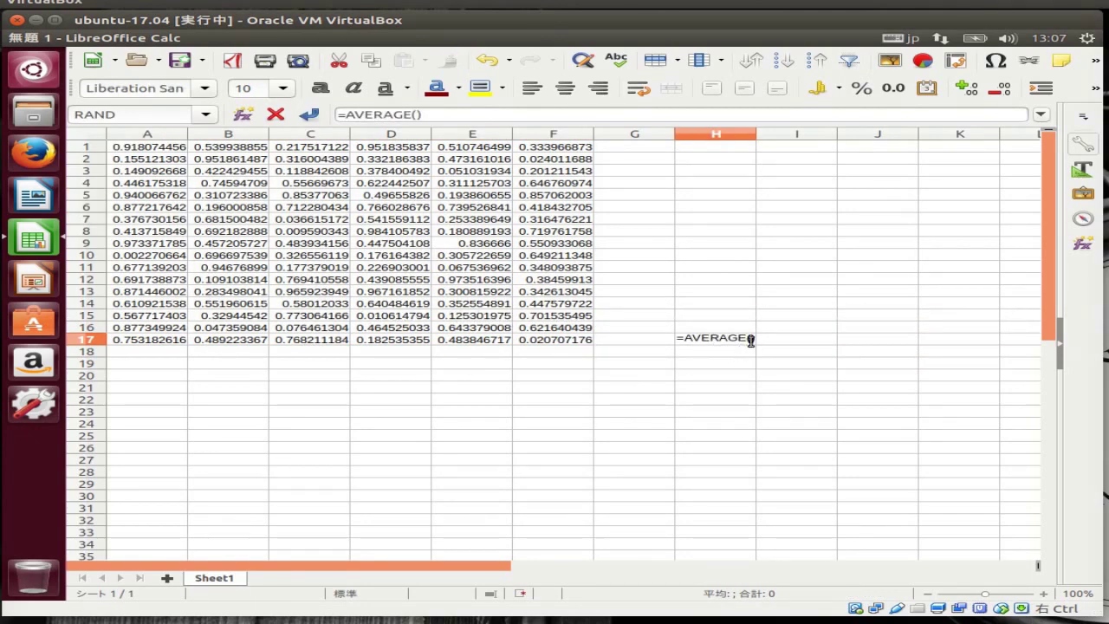
drag(581, 339, 186, 144)
key(Return)
Format A1:H17 to show two decimal places
drag(705, 338, 147, 146)
click(1096, 88)
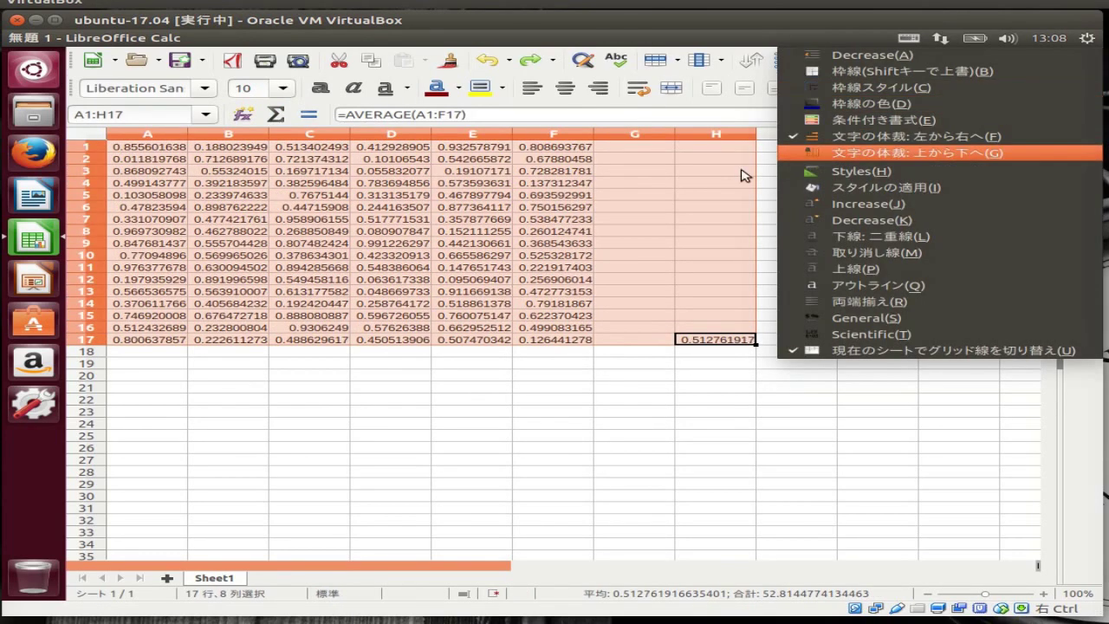
click(573, 264)
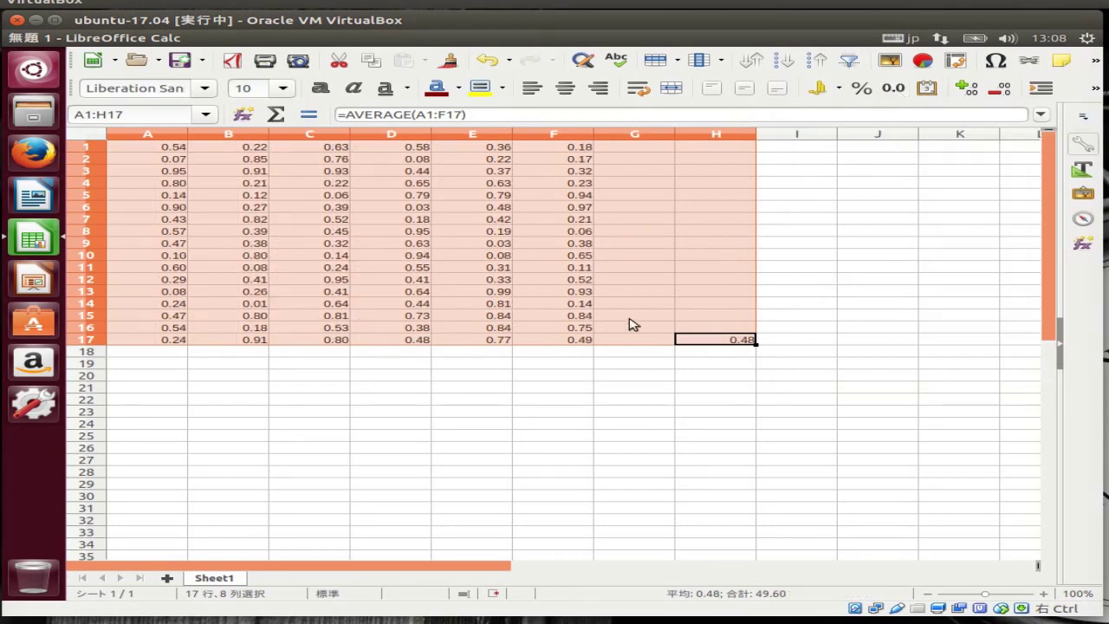
click(462, 404)
Quit Calc without saving and open the Details panel in System Settings
key(ctrl+q)
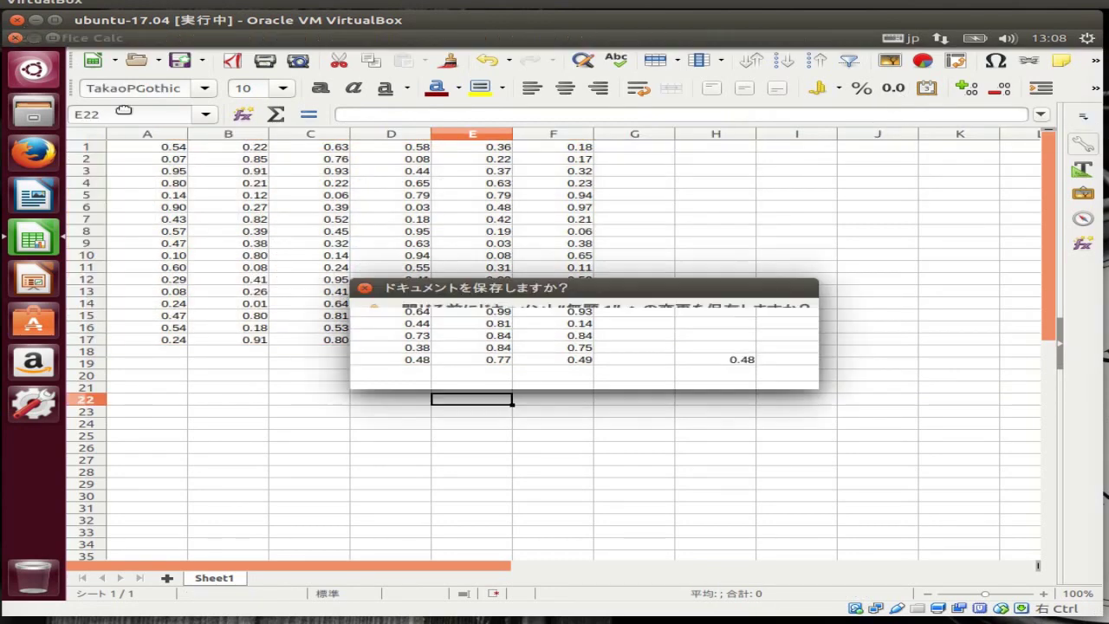
click(531, 373)
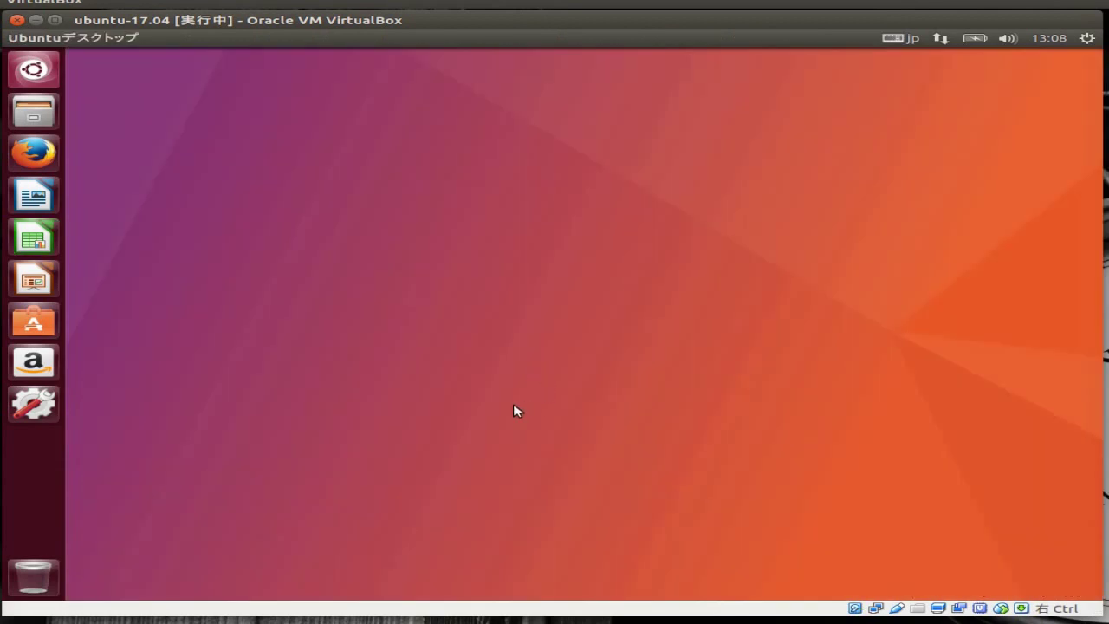
click(36, 403)
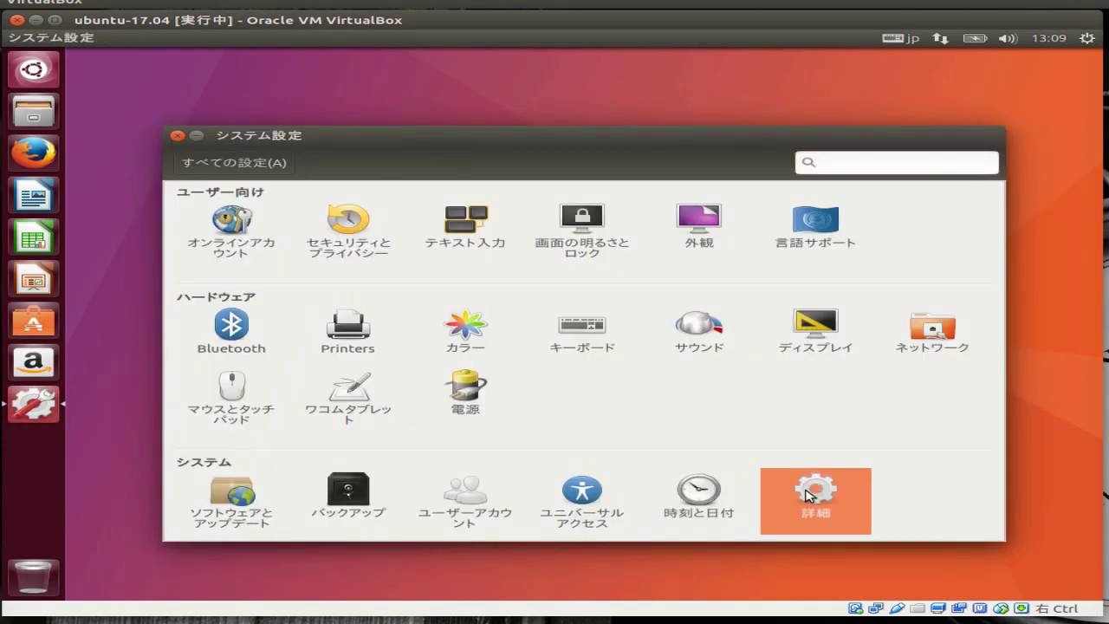
click(810, 496)
View the Removable Media, Legal Notice and Overview pages, then close Settings
click(255, 237)
click(248, 254)
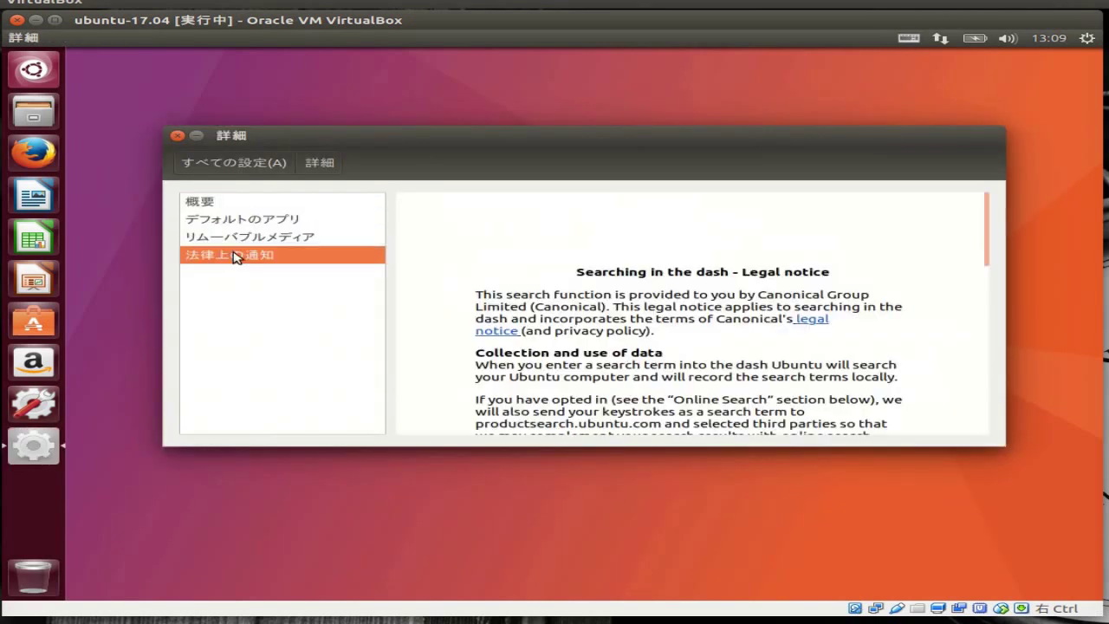
click(256, 206)
click(177, 136)
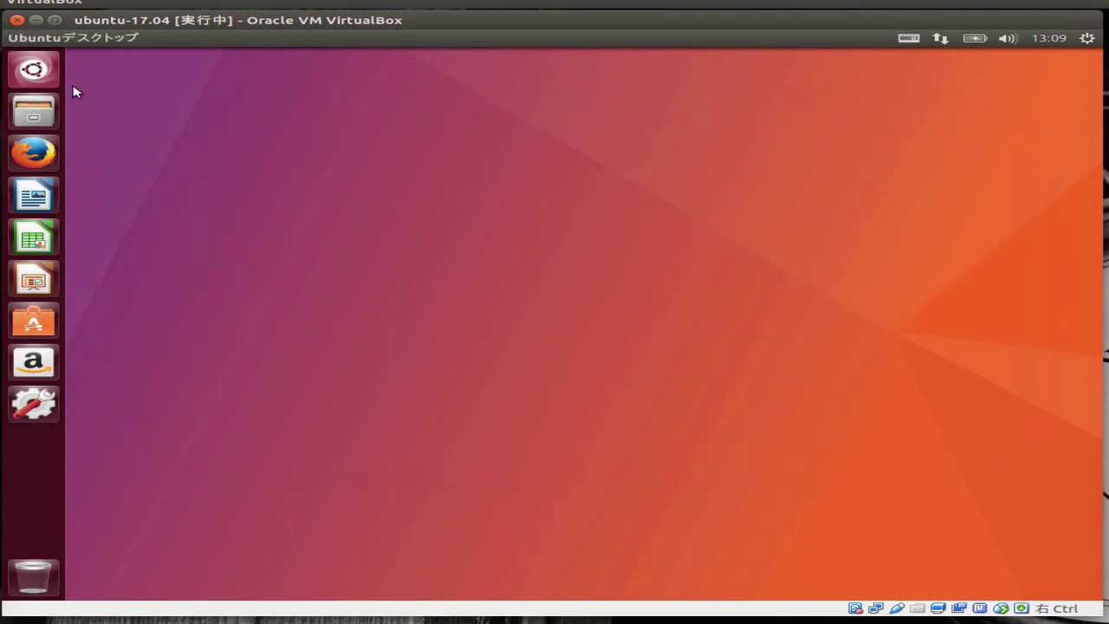
Search the Dash for 'ca', open Calculator, then close it
click(38, 76)
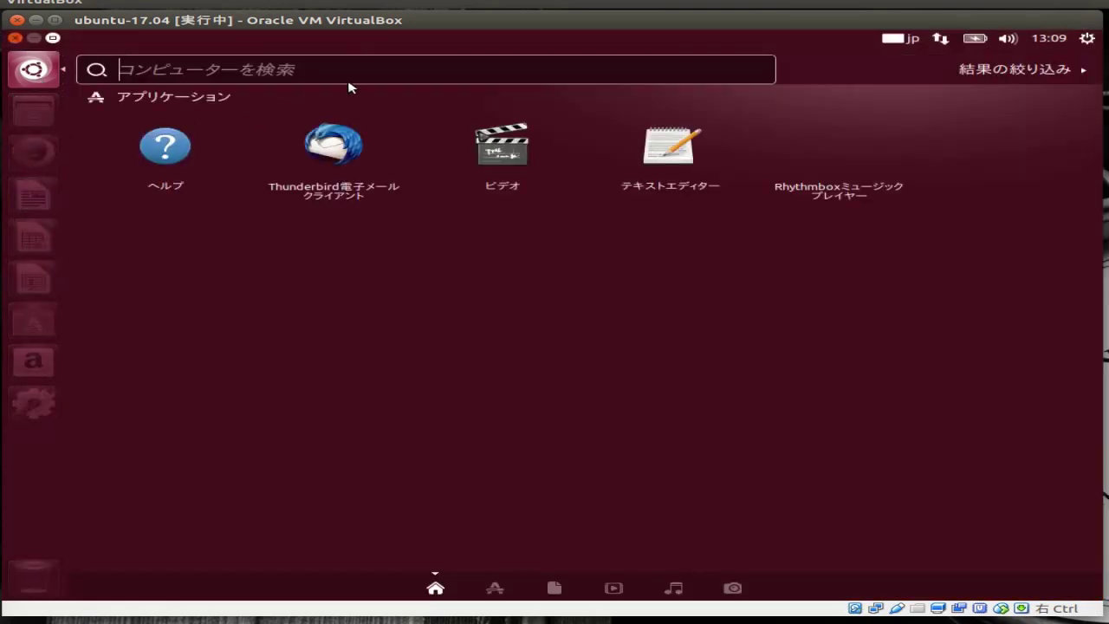
text(ca)
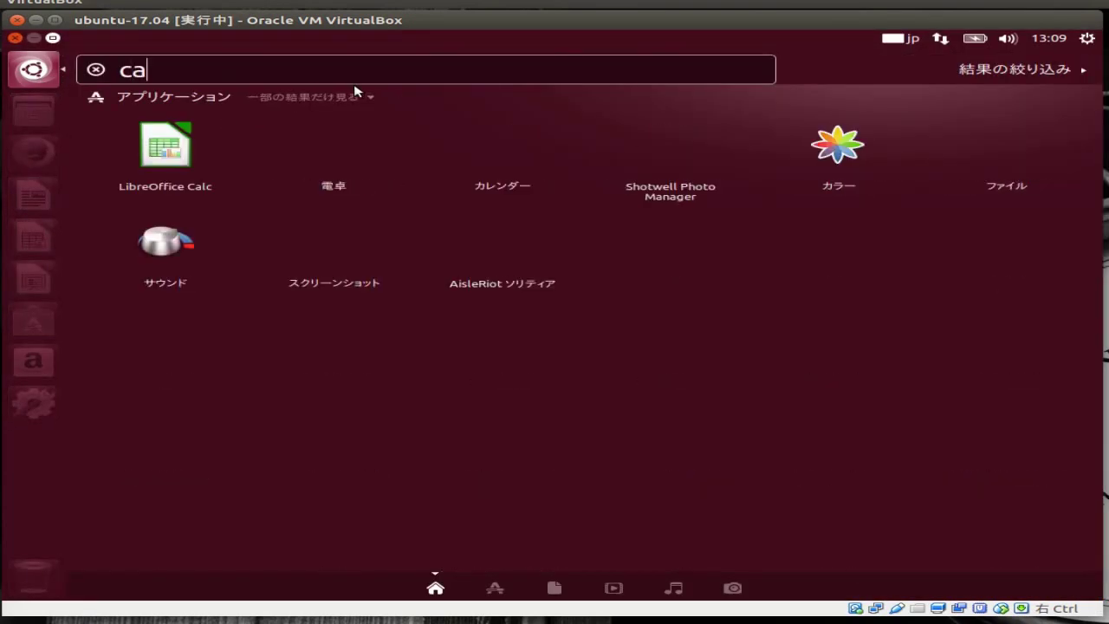
click(345, 145)
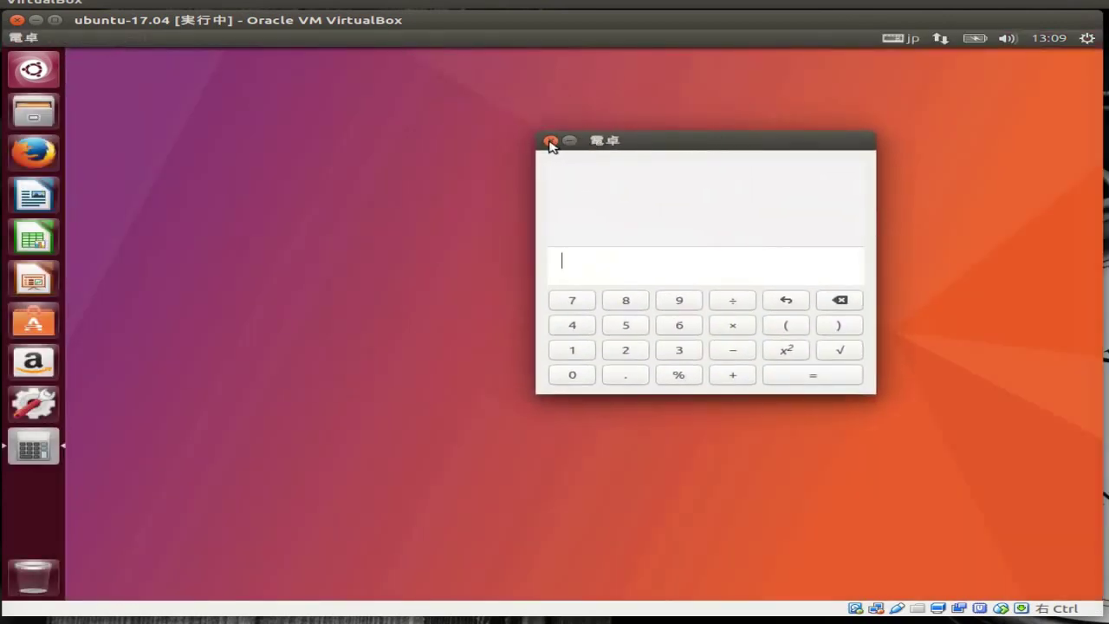
click(551, 141)
Search the Dash for 'システム' and launch System Monitor
click(33, 69)
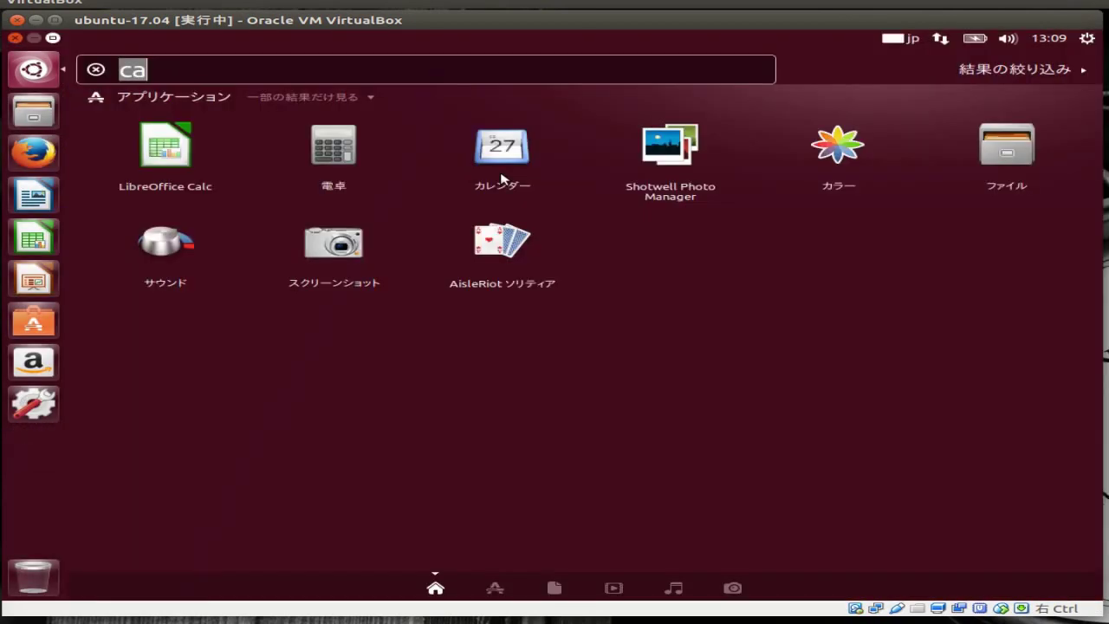
text(sis)
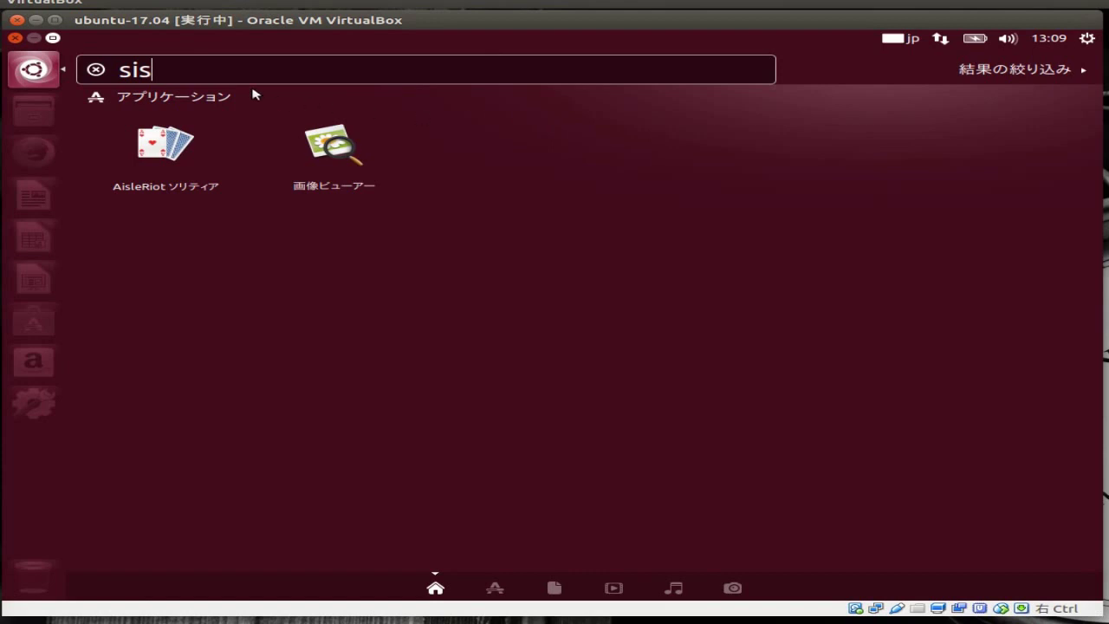
drag(184, 74, 104, 70)
text(システム)
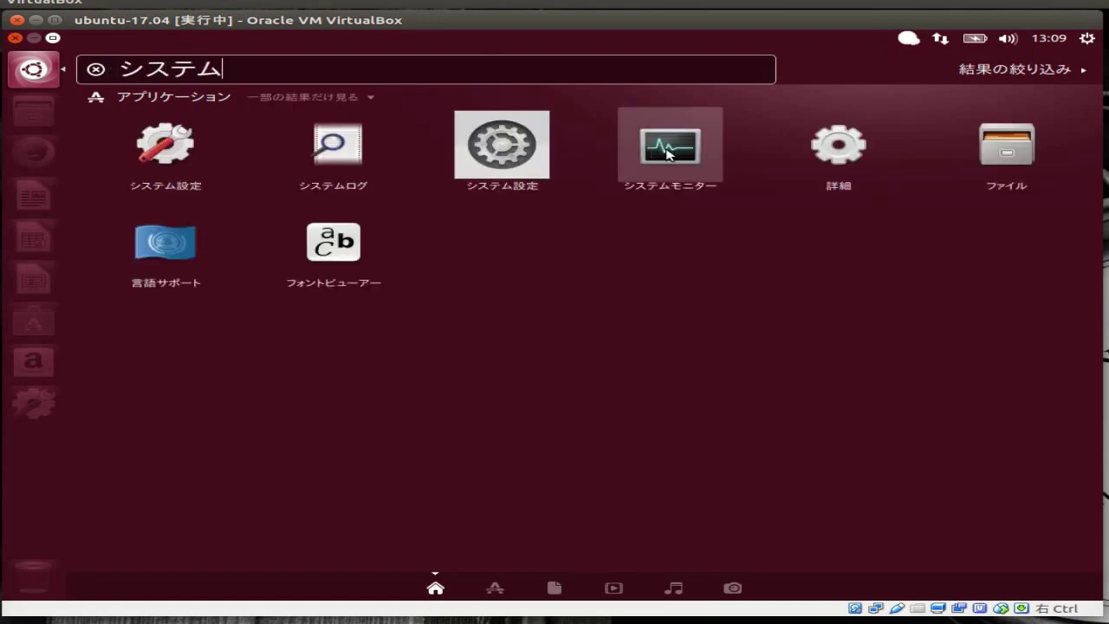
click(658, 147)
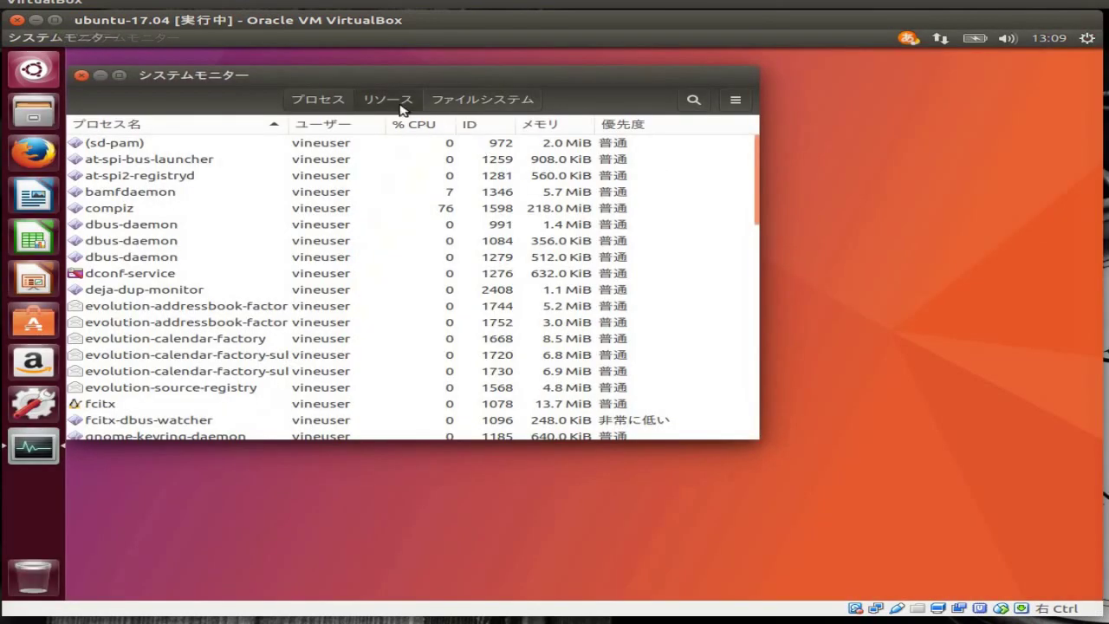
Enlarge System Monitor, view its Resources, File Systems and Processes tabs, then close it
click(396, 109)
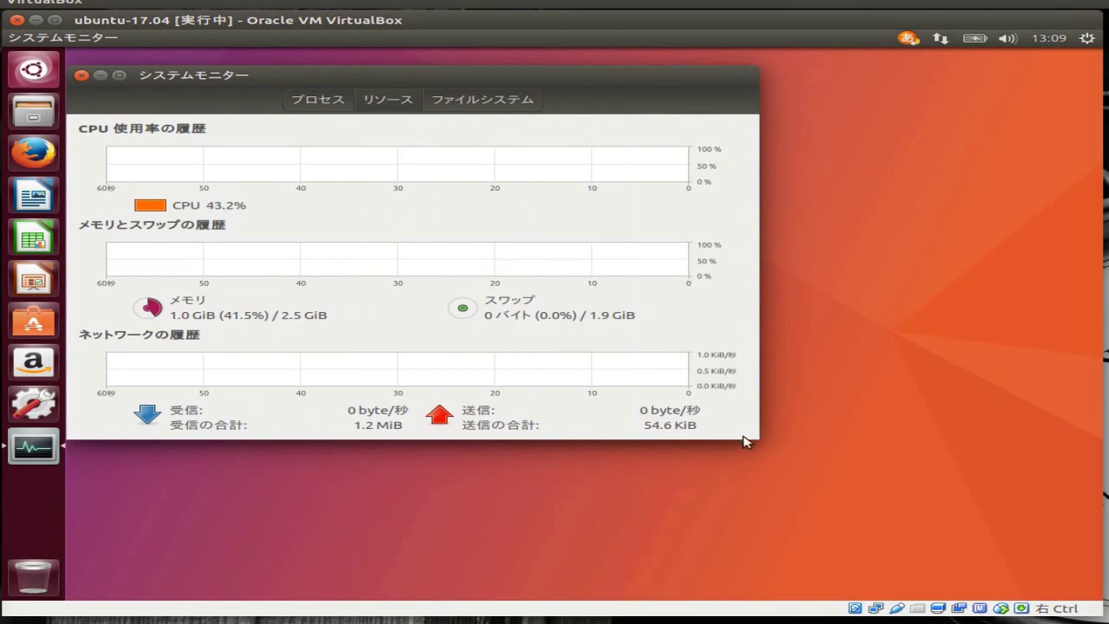
drag(753, 435, 988, 489)
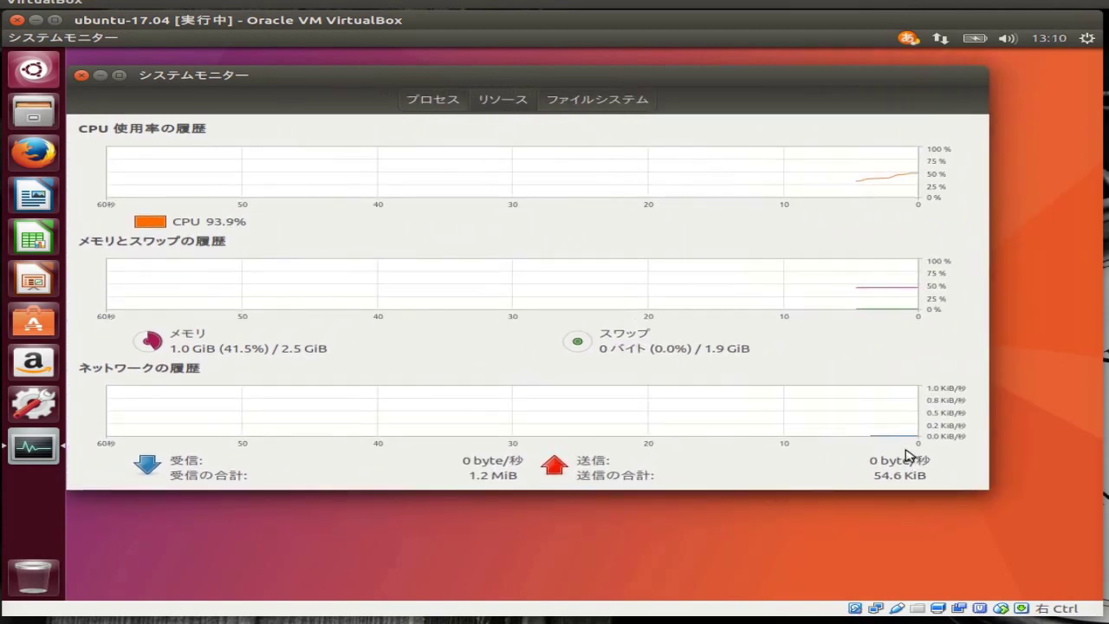
click(609, 103)
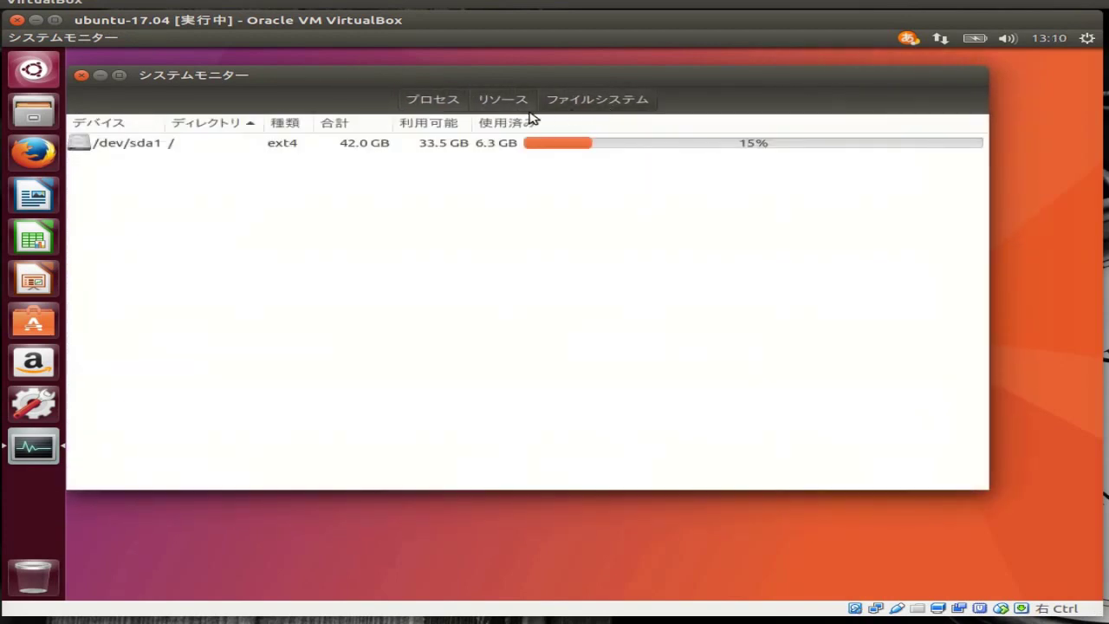
click(494, 104)
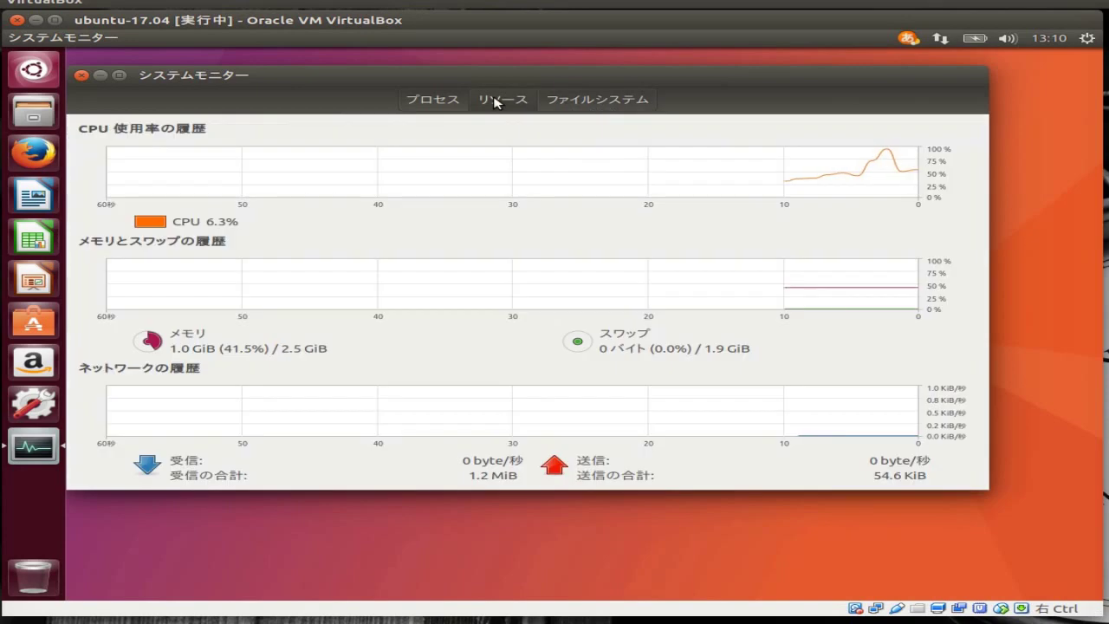
click(430, 99)
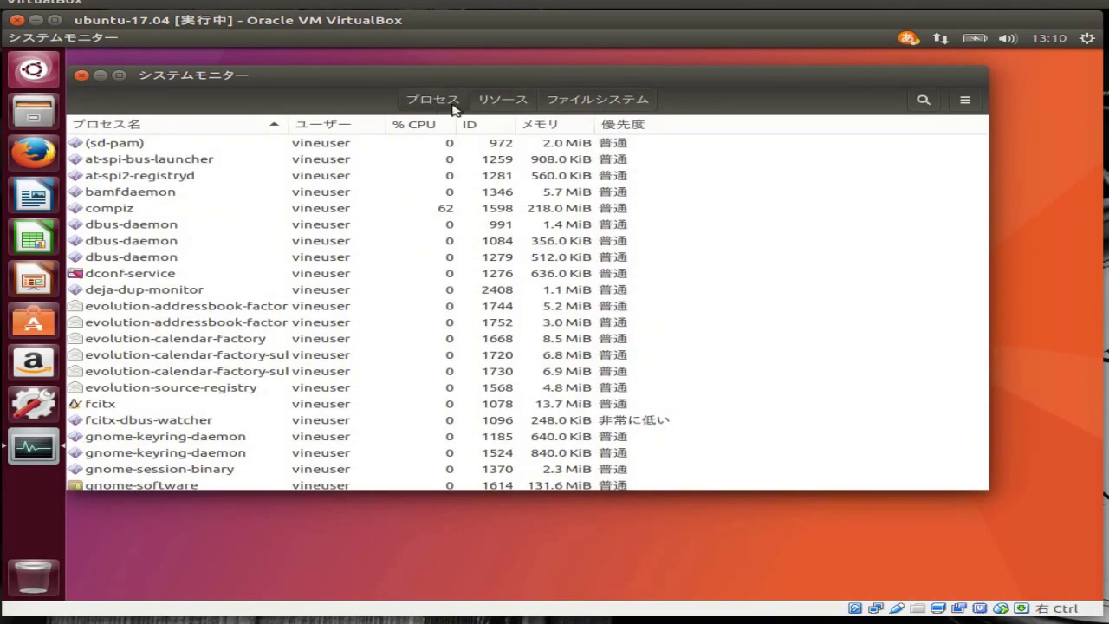
click(496, 100)
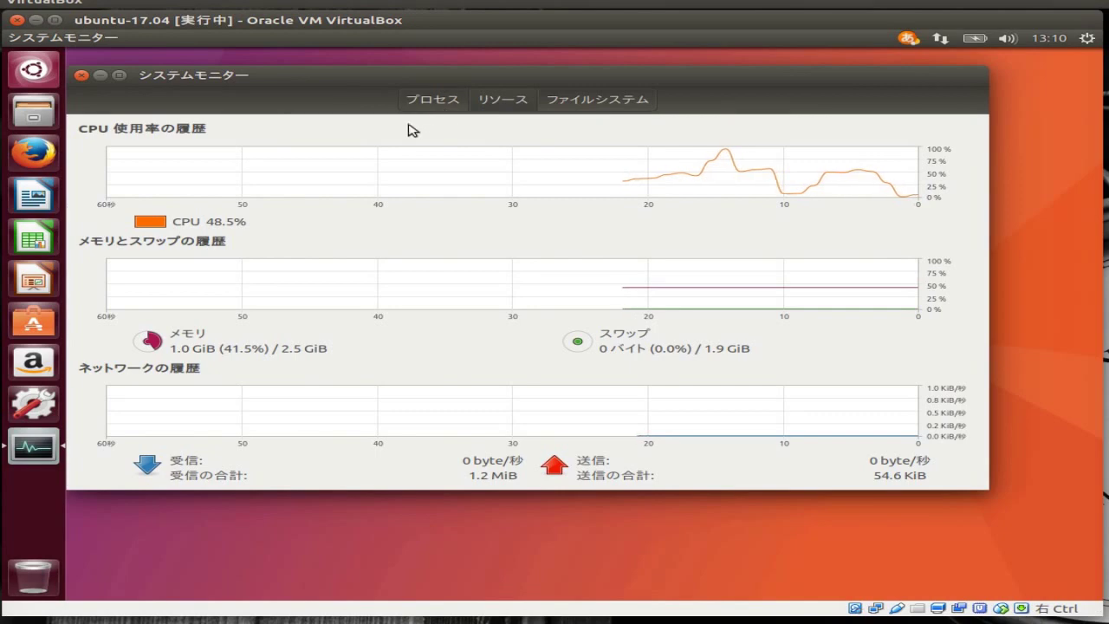
click(81, 75)
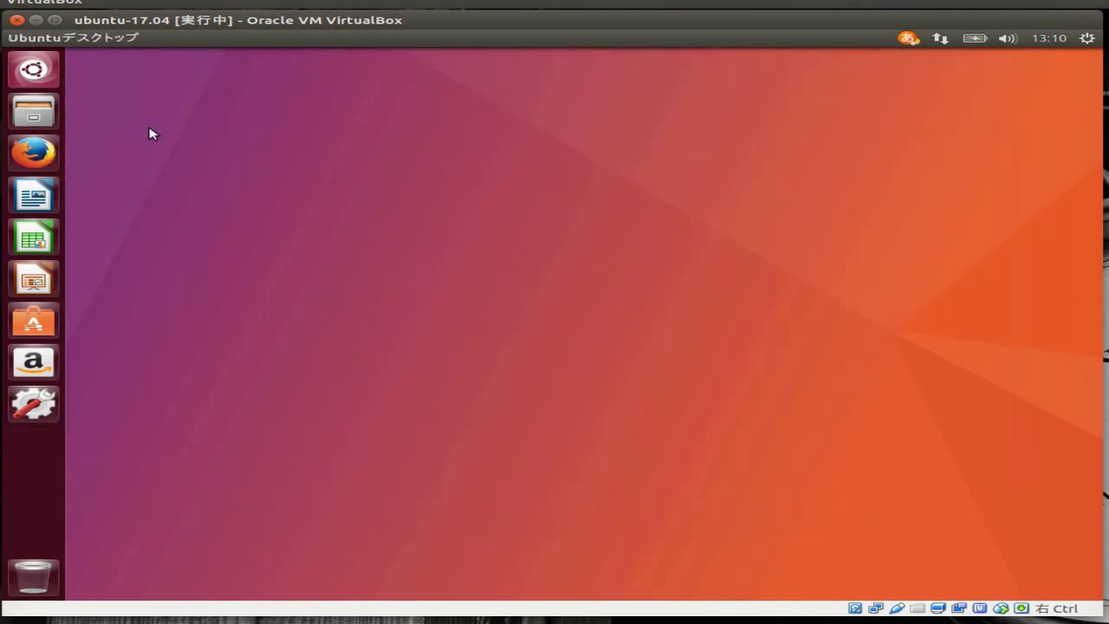
Clear the Dash search, open and close Text Editor, then open the gear session menu
click(39, 73)
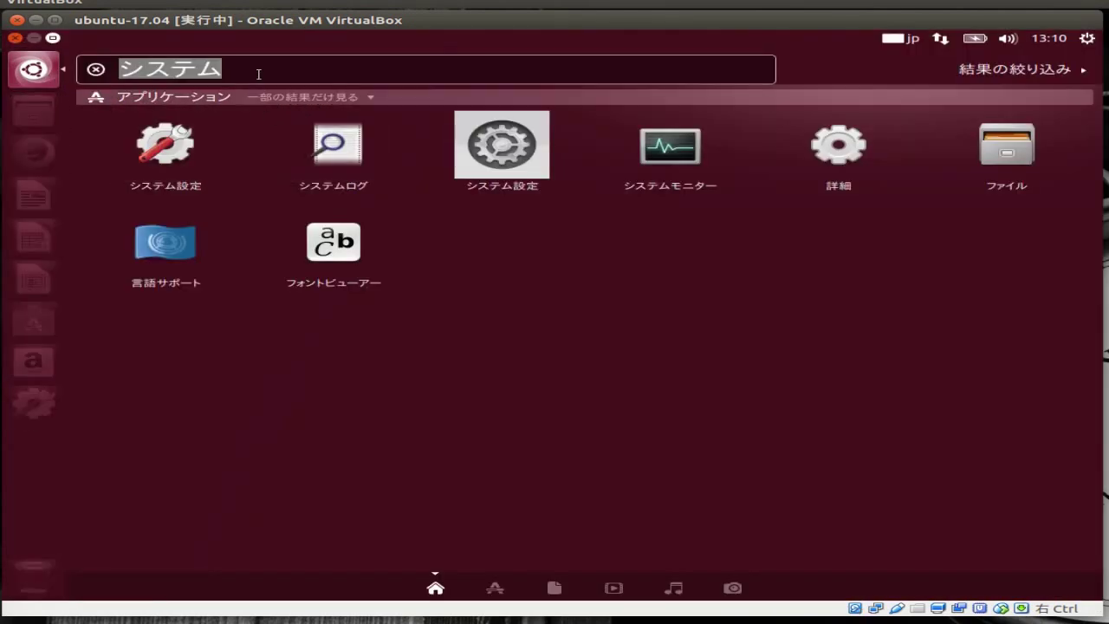
key(ctrl+a)
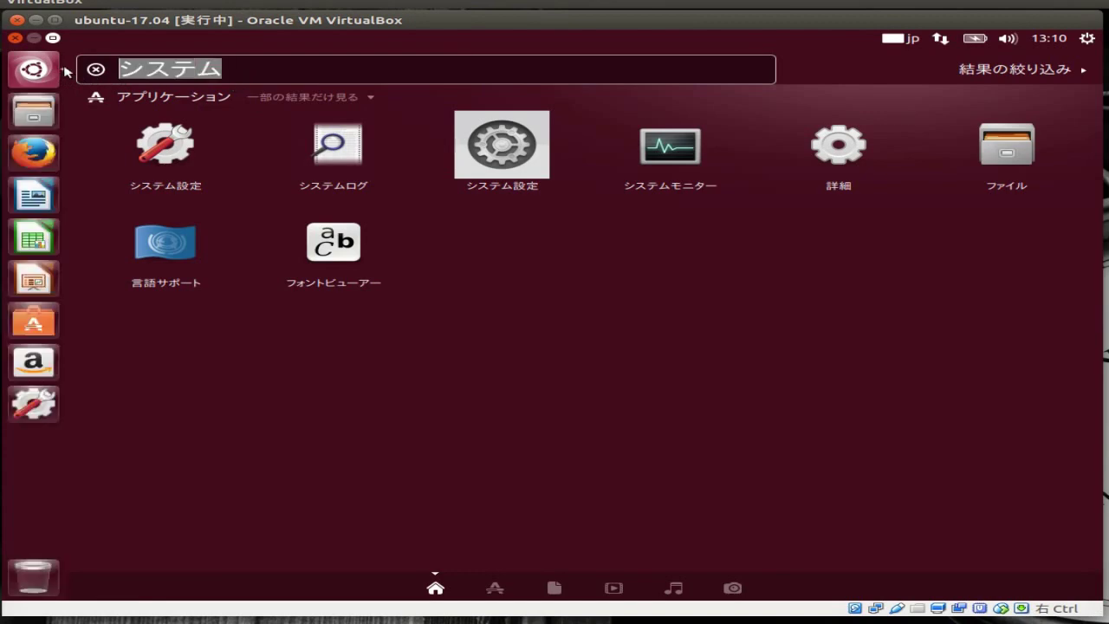
key(BackSpace)
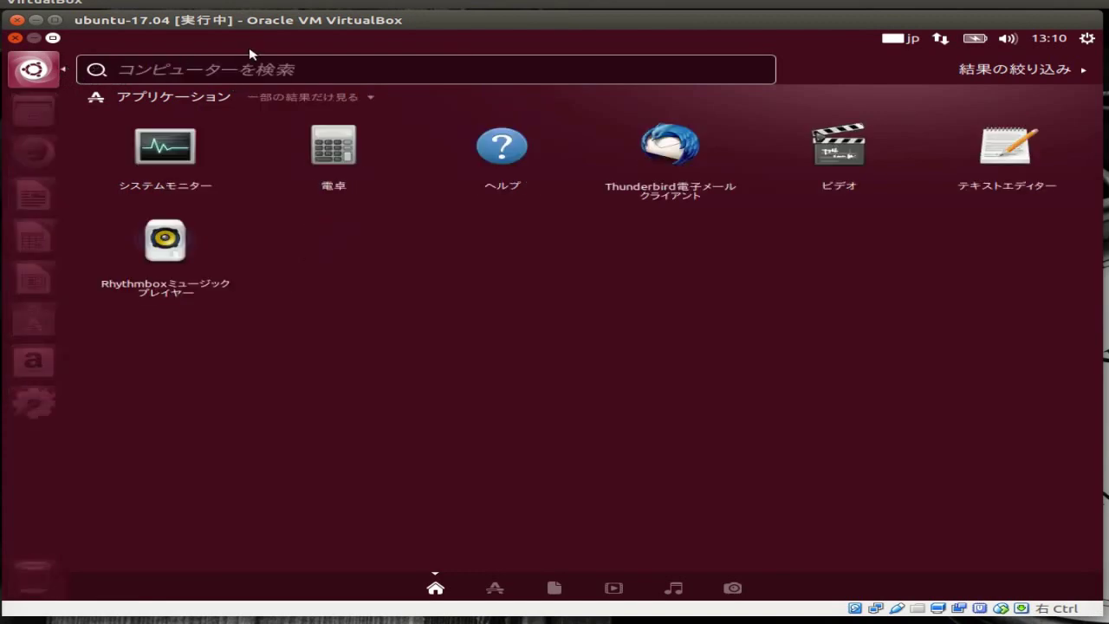
click(1001, 167)
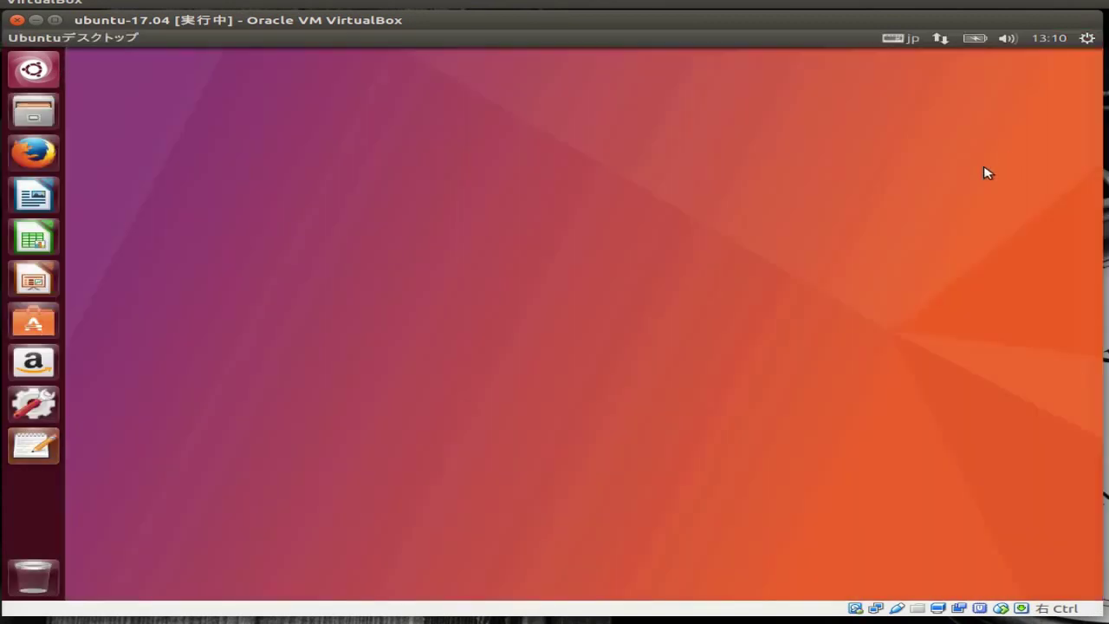
click(82, 57)
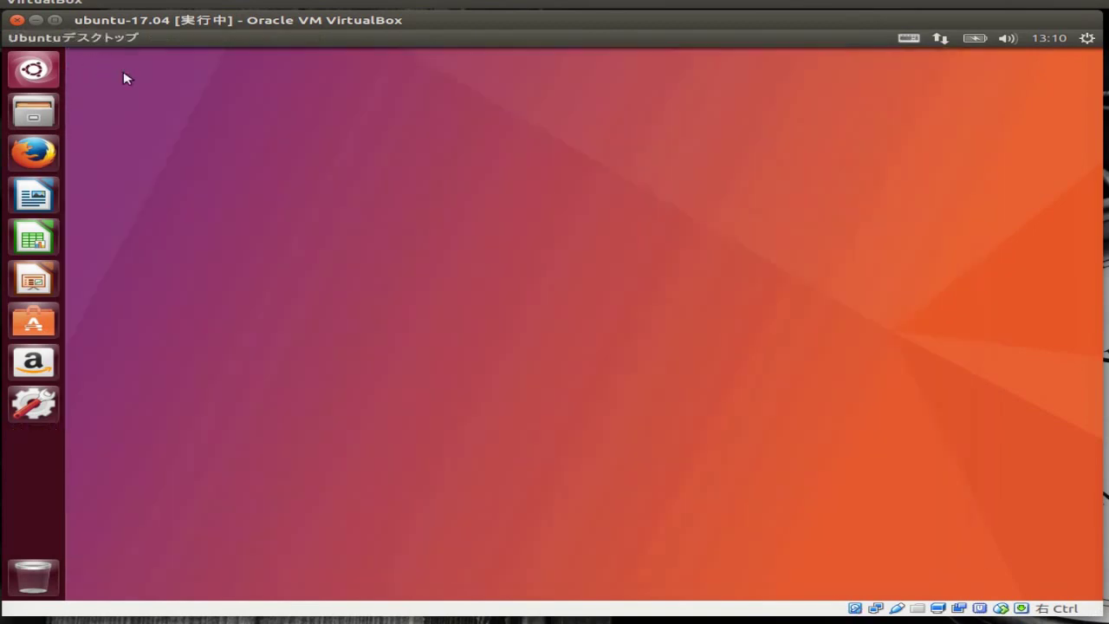
click(1086, 39)
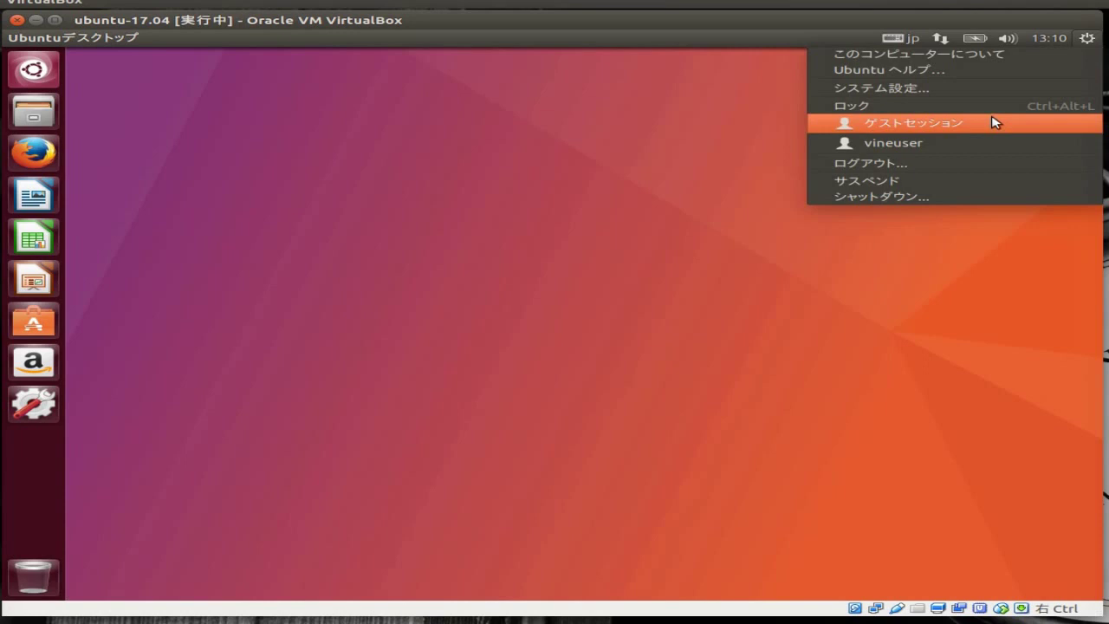
From System Settings, view the Text Entry and Brightness & Lock pages, then open Appearance
click(1005, 90)
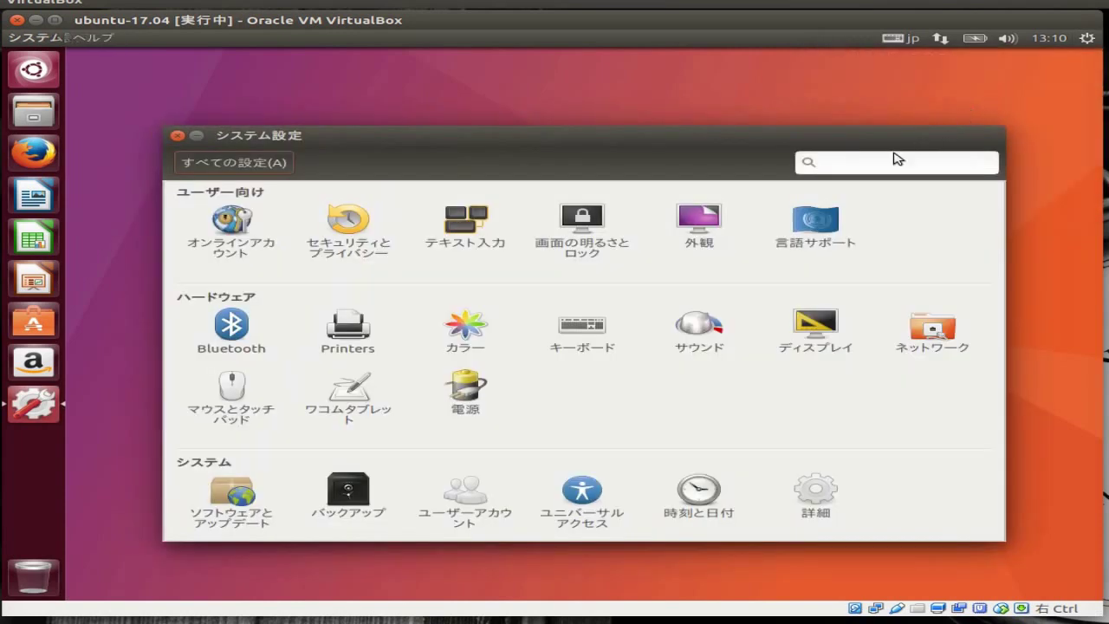
click(451, 236)
click(265, 165)
click(579, 232)
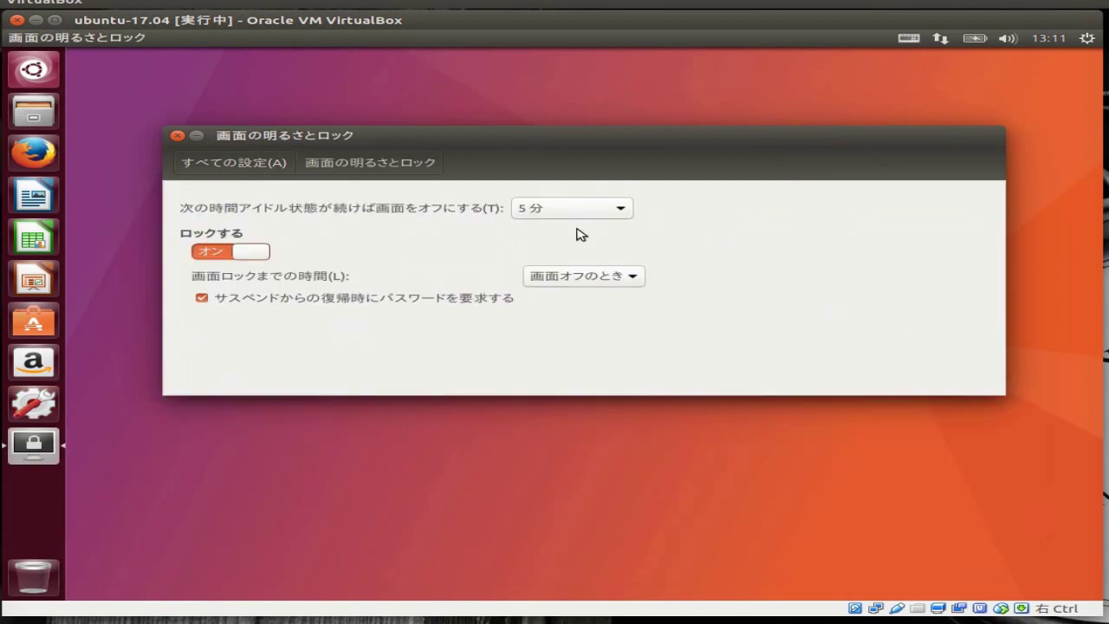
click(259, 164)
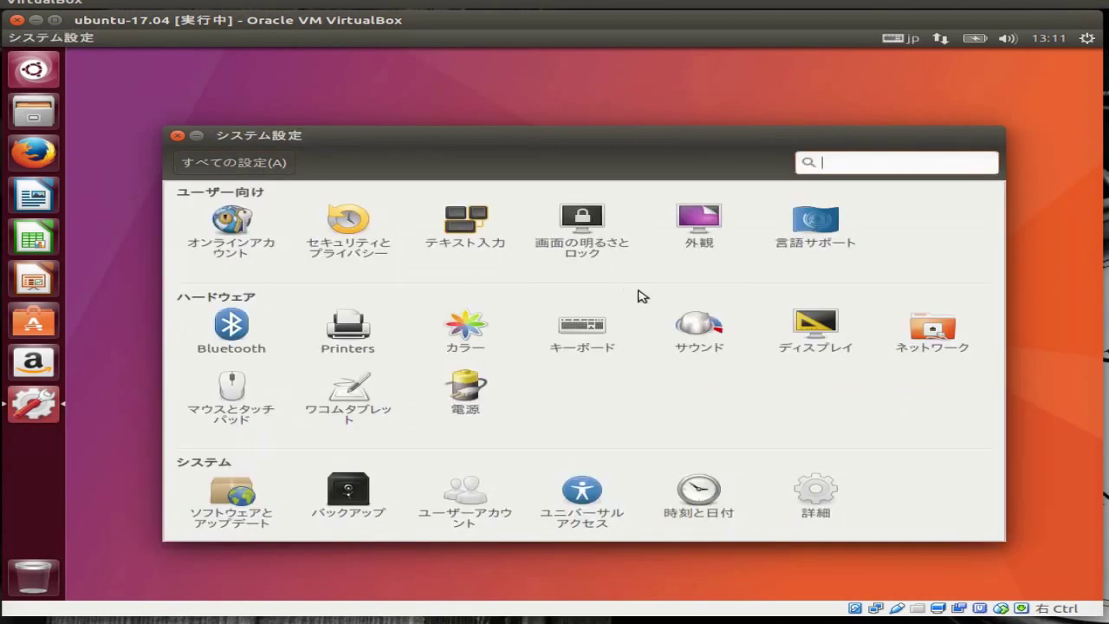
click(701, 235)
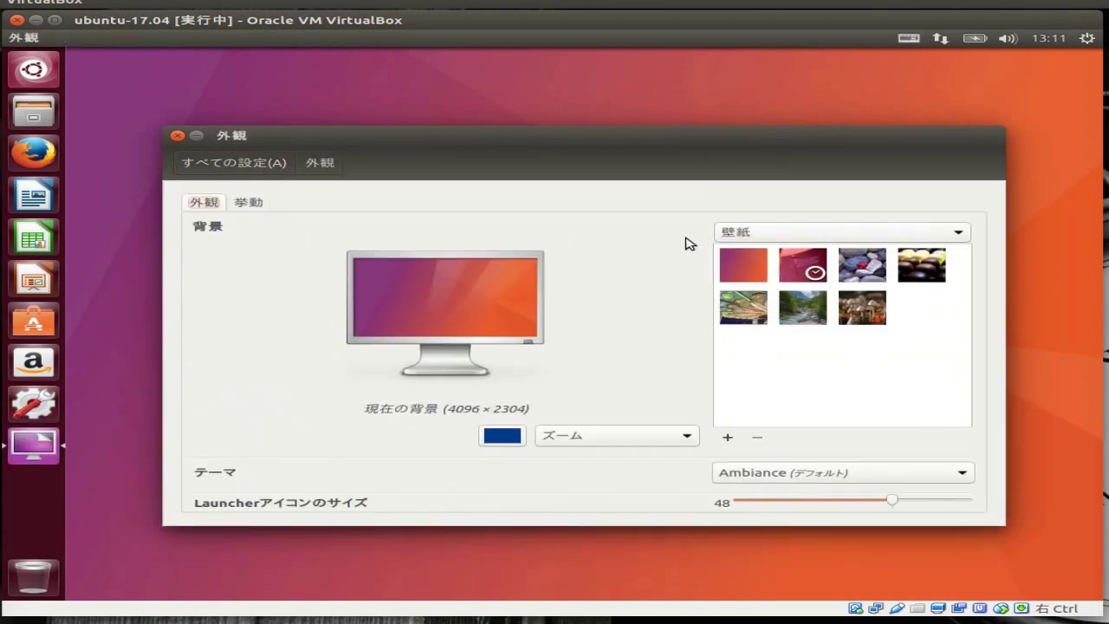
Check the Behavior tab, then try the dragonfly and stones wallpapers on the Look tab
click(247, 202)
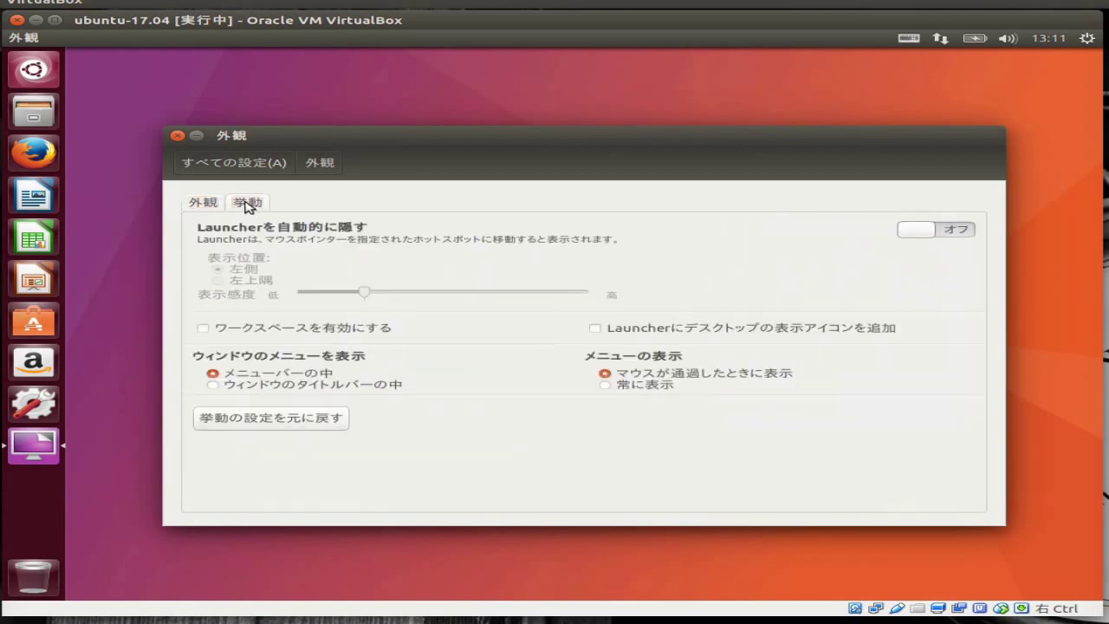
click(205, 205)
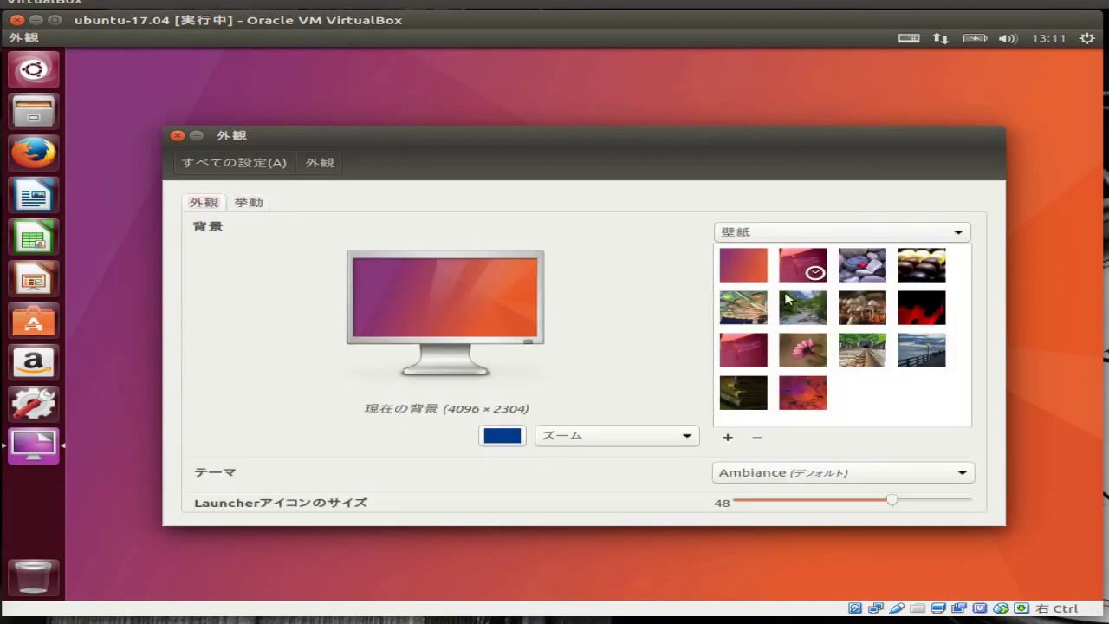
click(795, 269)
mouse_move(724, 136)
mouse_down()
mouse_move(808, 256)
mouse_move(833, 427)
mouse_move(738, 136)
mouse_up()
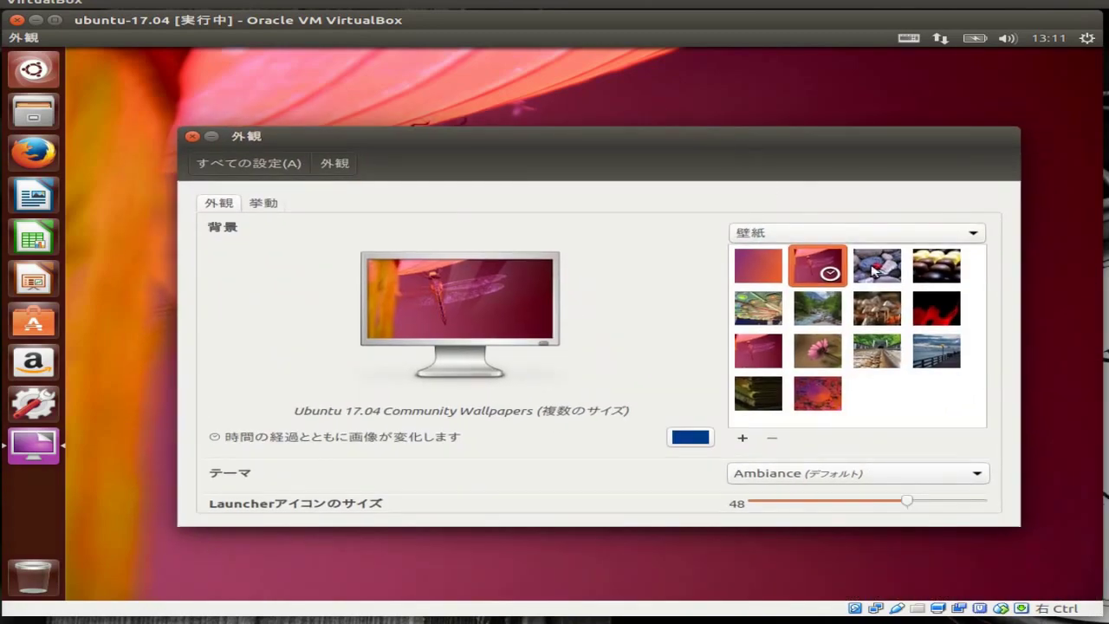
click(873, 271)
drag(632, 139, 605, 122)
Try the Candy and Espaciolandia wallpapers, settle on Forest, and close Appearance
click(926, 240)
click(735, 295)
drag(682, 113, 715, 88)
click(824, 253)
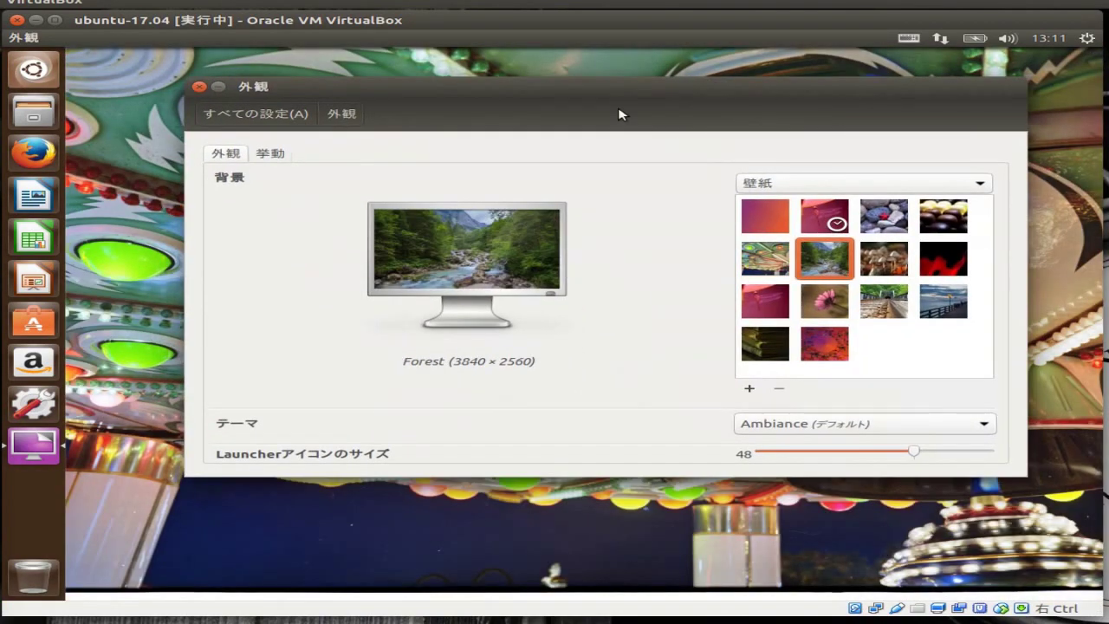
drag(611, 89, 648, 123)
click(236, 121)
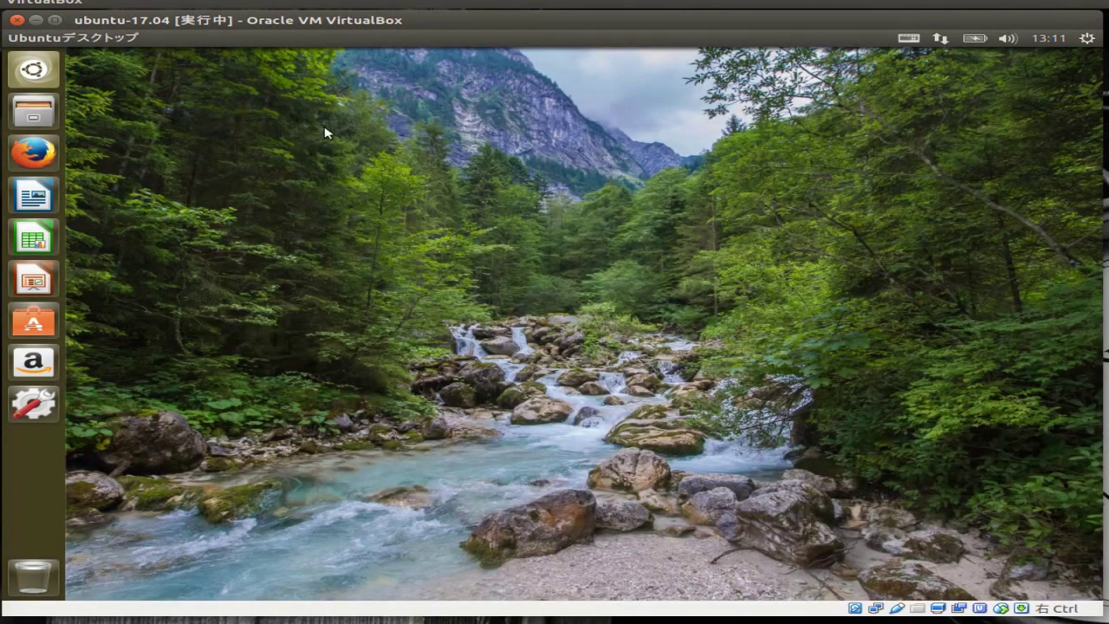